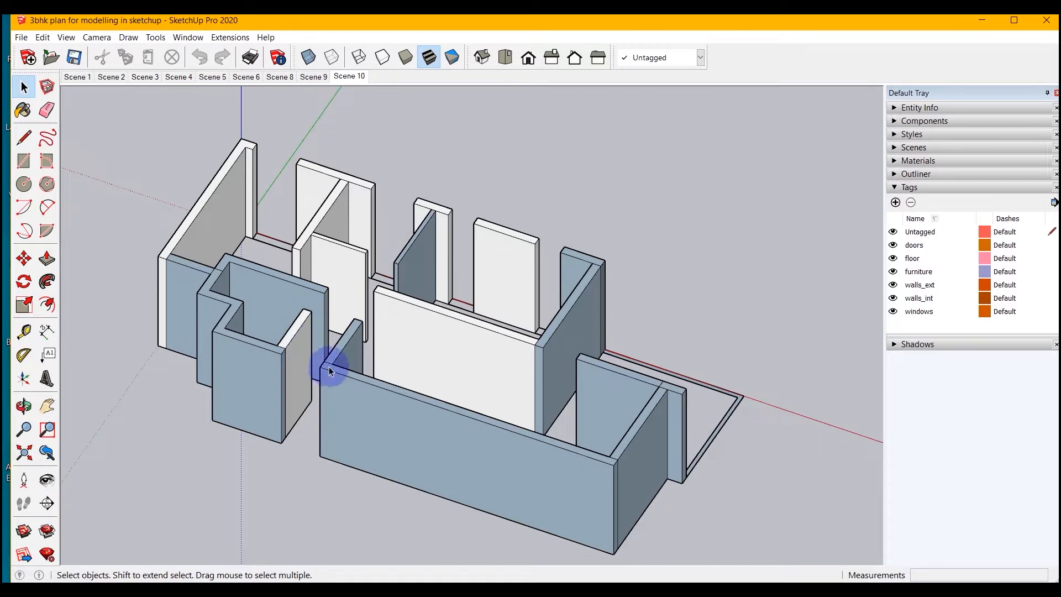
- Draw two parallel lines across the interior doorway gap, joining the wall tops on both sides to form a closed top face
{"action": "scroll", "coordinate": [288, 281], "scroll_direction": "up", "scroll_amount": 10}
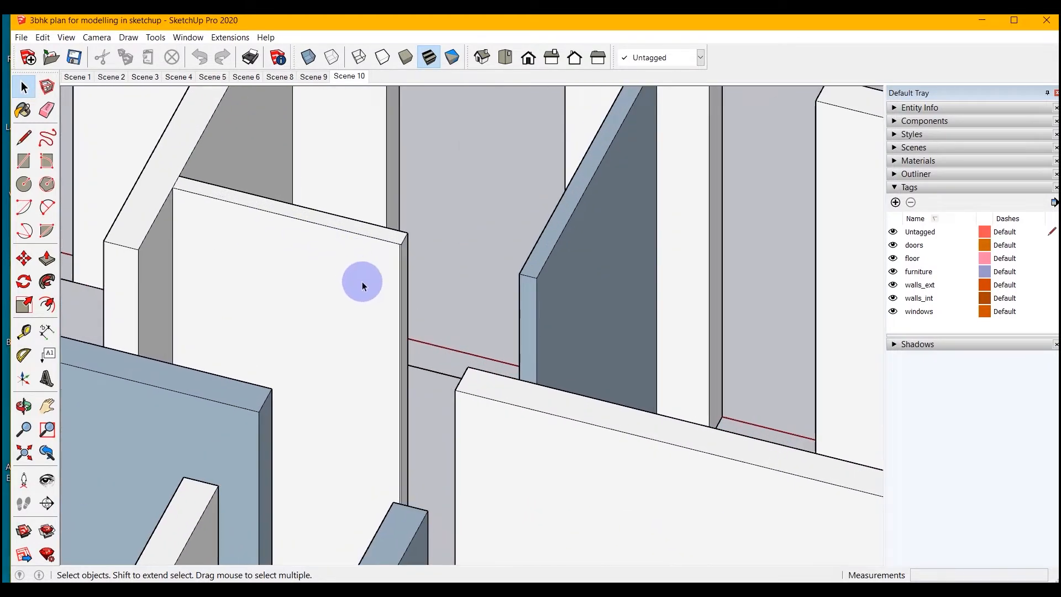
{"action": "middle_click_drag", "start_coordinate": [360, 284], "coordinate": [419, 282]}
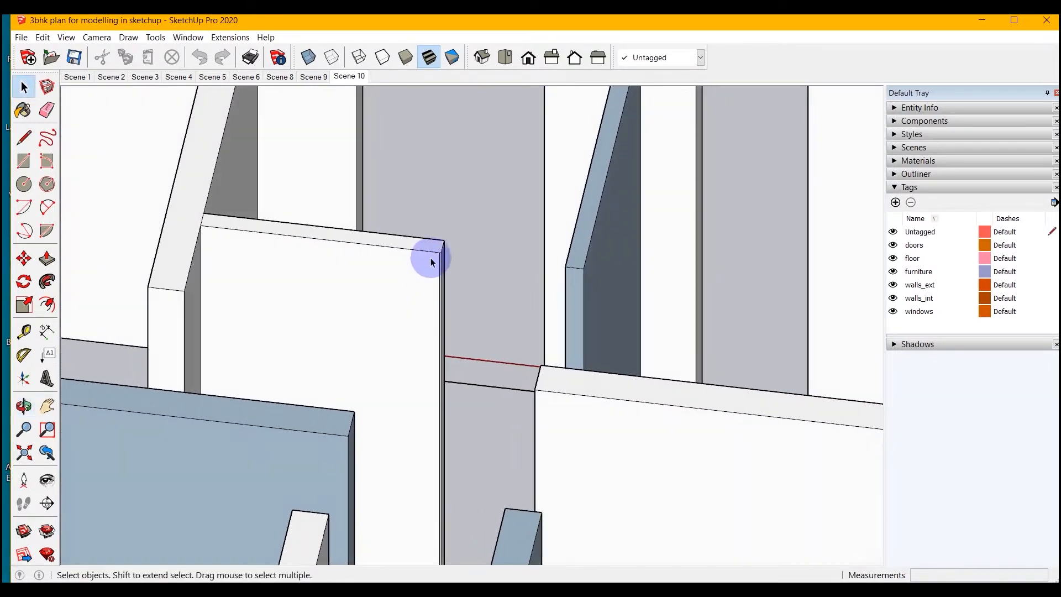
{"action": "scroll", "coordinate": [458, 258], "scroll_direction": "up", "scroll_amount": 5}
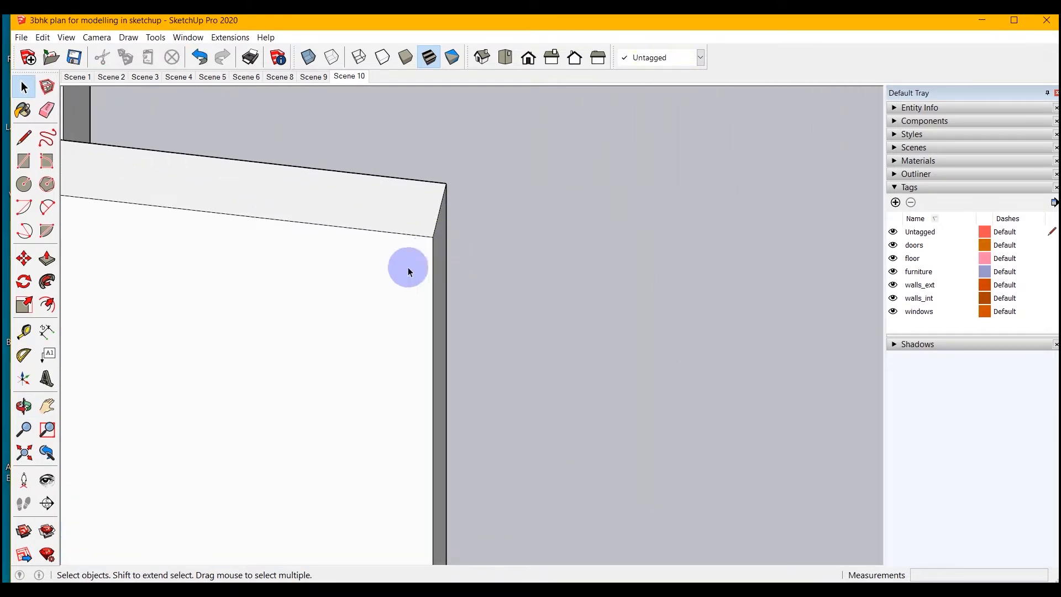
{"action": "scroll", "coordinate": [404, 282], "scroll_direction": "down", "scroll_amount": 3}
{"action": "middle_click_drag", "start_coordinate": [390, 298], "coordinate": [425, 347]}
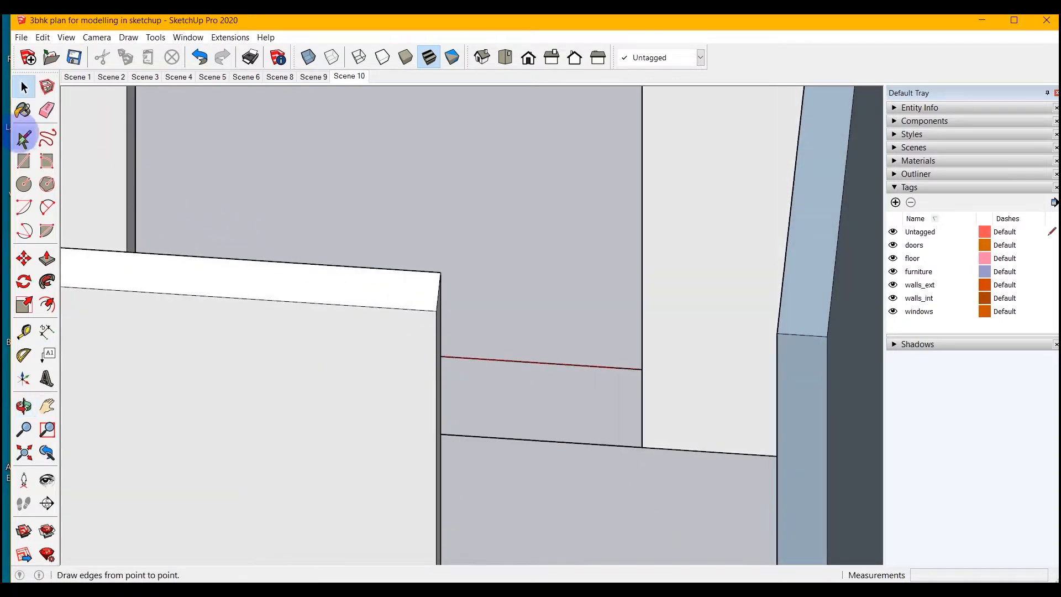
{"action": "left_click", "coordinate": [437, 310]}
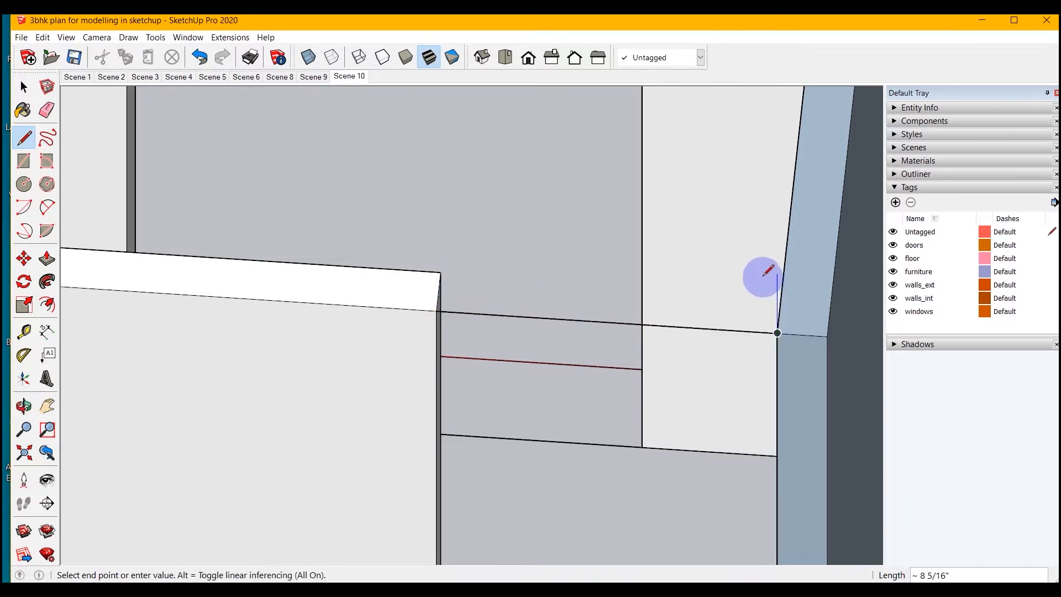
{"action": "key", "text": "space"}
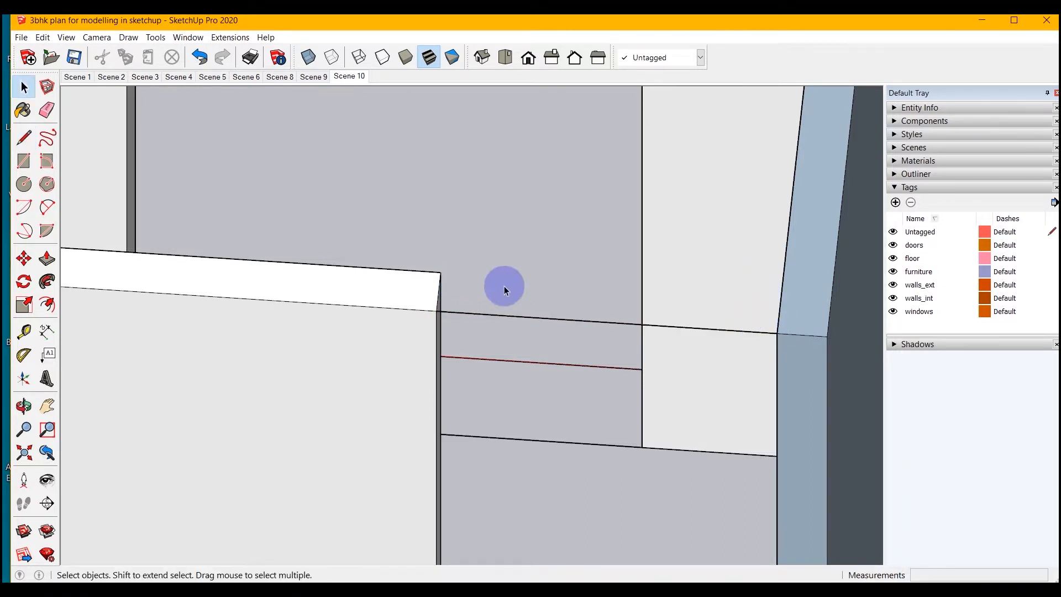
{"action": "left_click", "coordinate": [441, 272]}
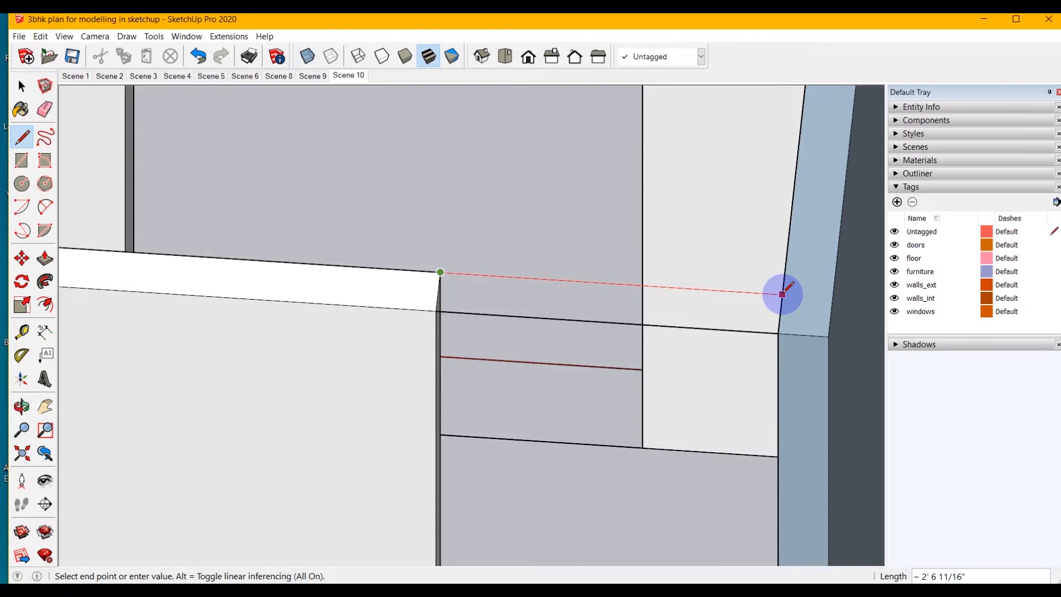
{"action": "left_click", "coordinate": [782, 294]}
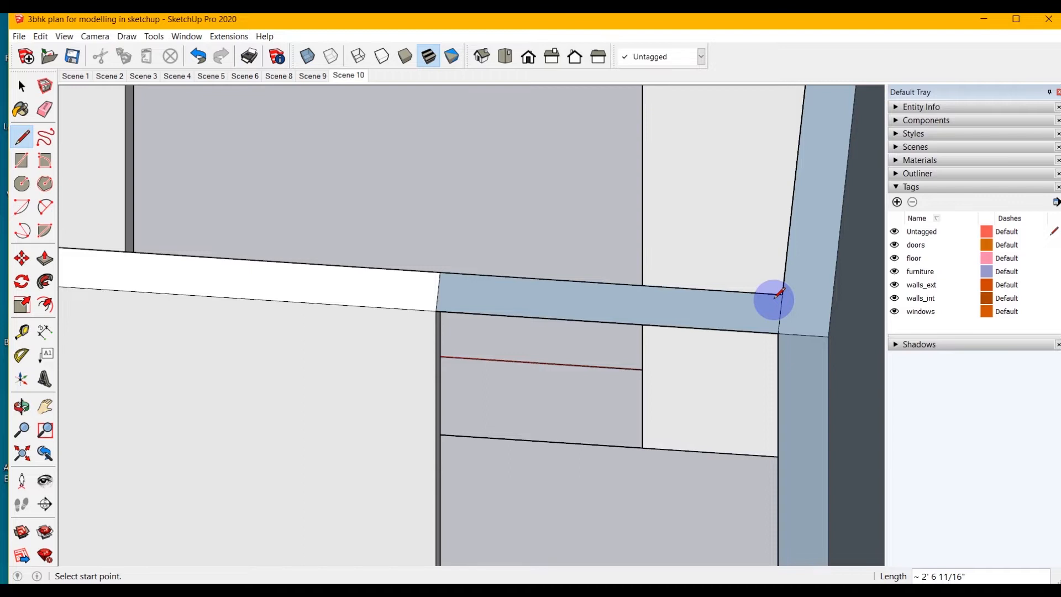
- Push/Pull the underside of the face above the doorway down 2' to form the lintel
{"action": "middle_click_drag", "start_coordinate": [722, 412], "coordinate": [700, 324]}
{"action": "key", "text": "space"}
{"action": "scroll", "coordinate": [701, 328], "scroll_direction": "down", "scroll_amount": 3}
{"action": "middle_click_drag", "start_coordinate": [672, 367], "coordinate": [548, 559]}
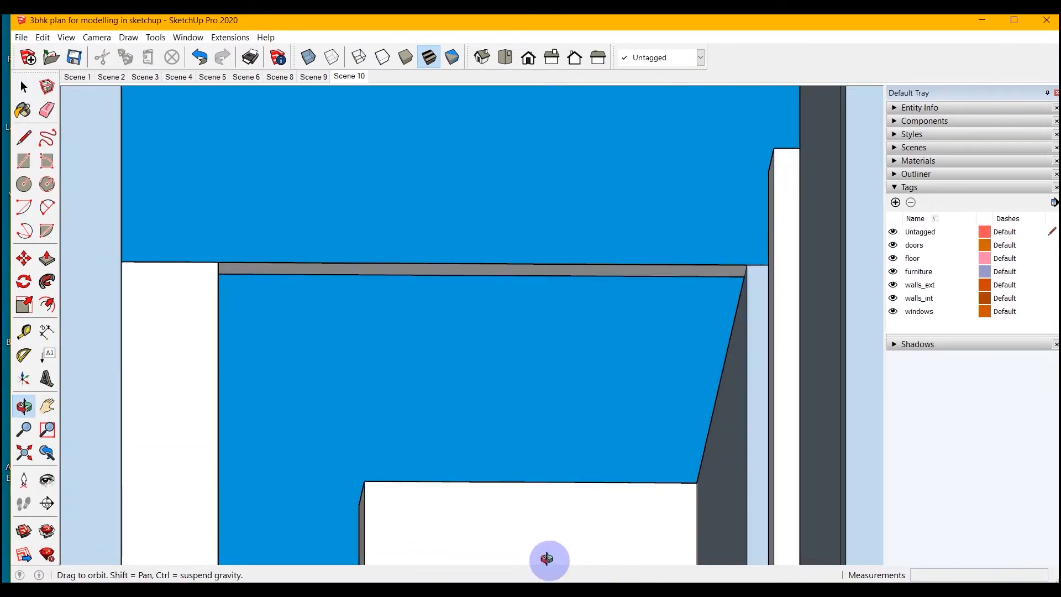
{"action": "left_click", "coordinate": [47, 260]}
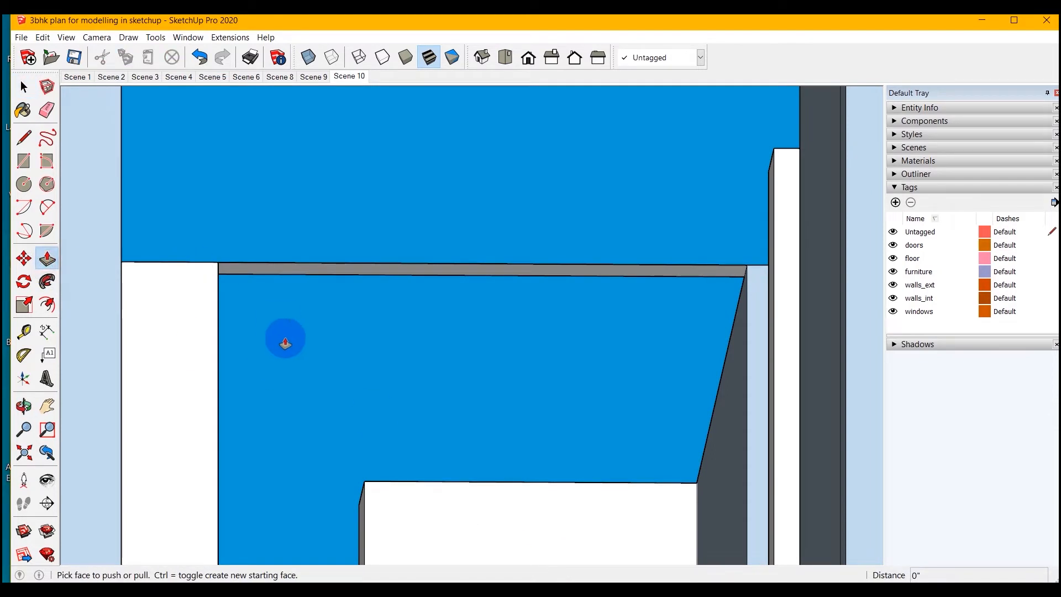
{"action": "left_click_drag", "start_coordinate": [330, 278], "coordinate": [361, 363]}
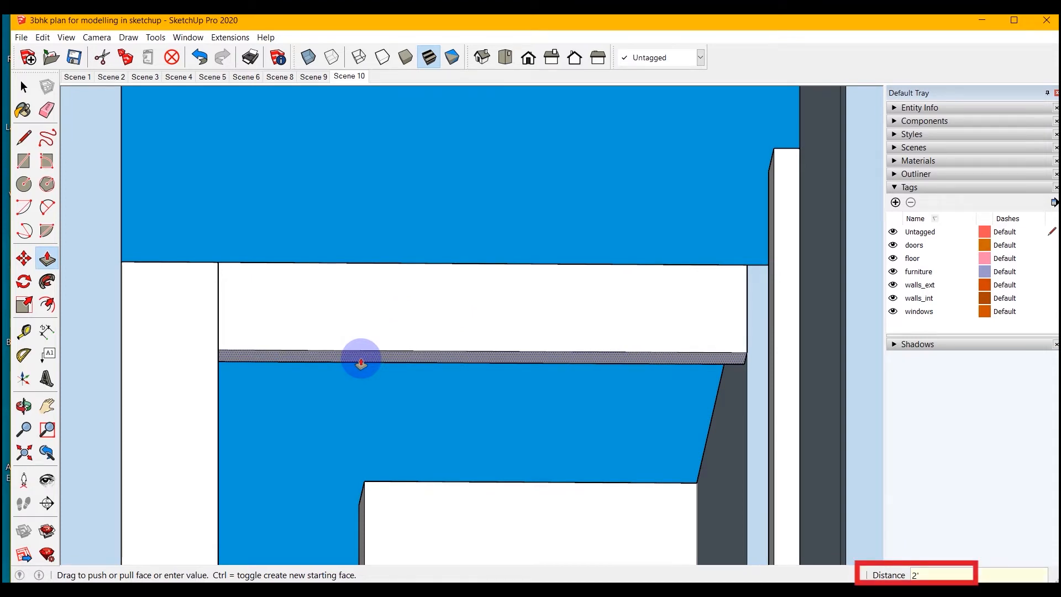
{"action": "type", "text": "2'"}
{"action": "key", "text": "Return"}
- Delete the leftover seam edges between the door lintel and the adjoining walls on the near side
{"action": "middle_click_drag", "start_coordinate": [360, 360], "coordinate": [353, 503]}
{"action": "scroll", "coordinate": [331, 309], "scroll_direction": "down", "scroll_amount": 4}
{"action": "key", "text": "space"}
{"action": "scroll", "coordinate": [320, 235], "scroll_direction": "up", "scroll_amount": 4}
{"action": "key", "text": "Delete"}
{"action": "left_click", "coordinate": [317, 210]}
{"action": "key", "text": "Delete"}
- Delete the leftover vertical seam edge between the door lintel and the wall on the opposite side
{"action": "middle_click_drag", "start_coordinate": [374, 281], "coordinate": [5, 489]}
{"action": "scroll", "coordinate": [333, 236], "scroll_direction": "down", "scroll_amount": 2}
{"action": "middle_click_drag", "start_coordinate": [332, 236], "coordinate": [165, 354]}
{"action": "scroll", "coordinate": [383, 360], "scroll_direction": "down", "scroll_amount": 3}
{"action": "scroll", "coordinate": [370, 255], "scroll_direction": "up", "scroll_amount": 6}
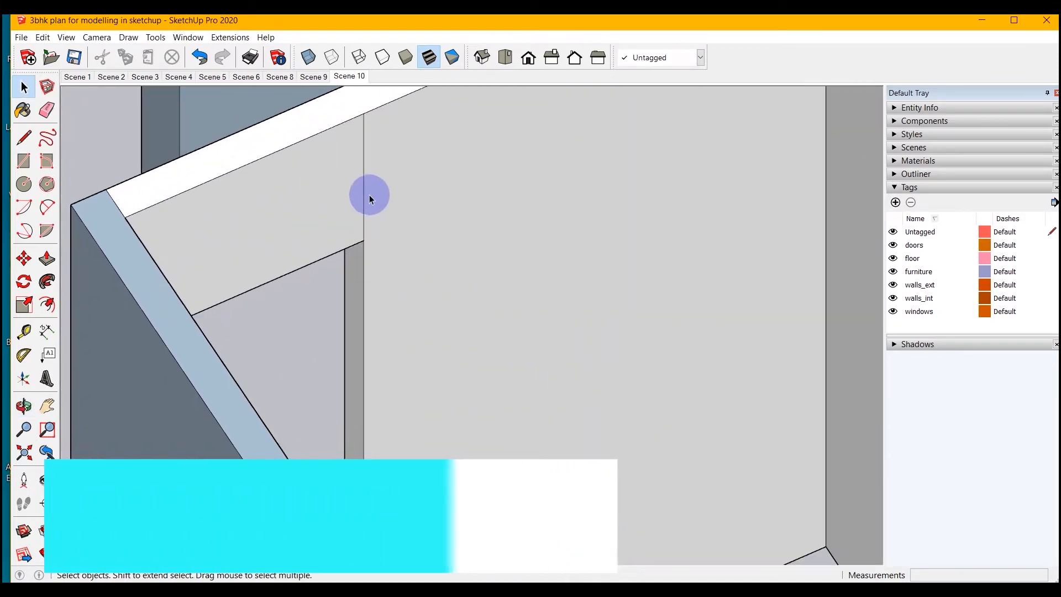
{"action": "left_click", "coordinate": [364, 198]}
{"action": "key", "text": "Delete"}
- With walls_ext as the active tag, draw a rectangle about 3' 10 3/8" by 9" filling the exterior wall's window gap at floor level
{"action": "scroll", "coordinate": [405, 264], "scroll_direction": "down", "scroll_amount": 4}
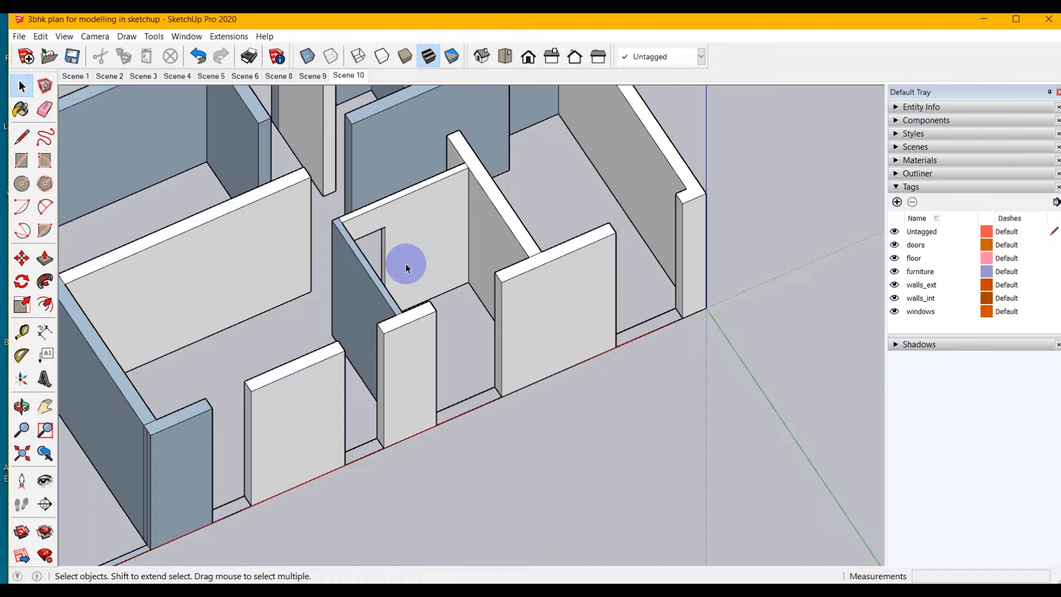
{"action": "left_click", "coordinate": [22, 160]}
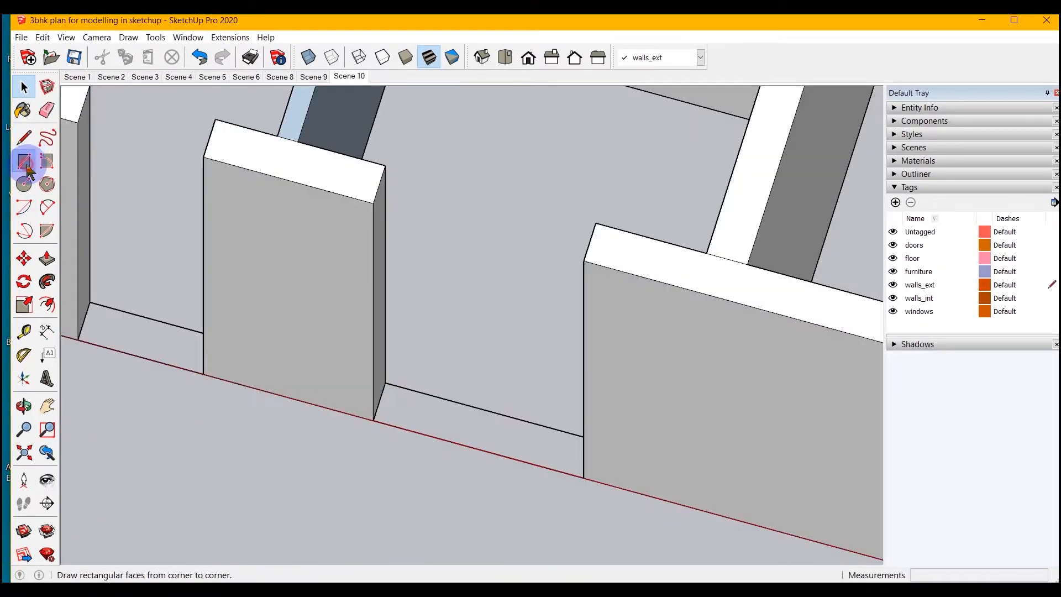
{"action": "left_click", "coordinate": [25, 162]}
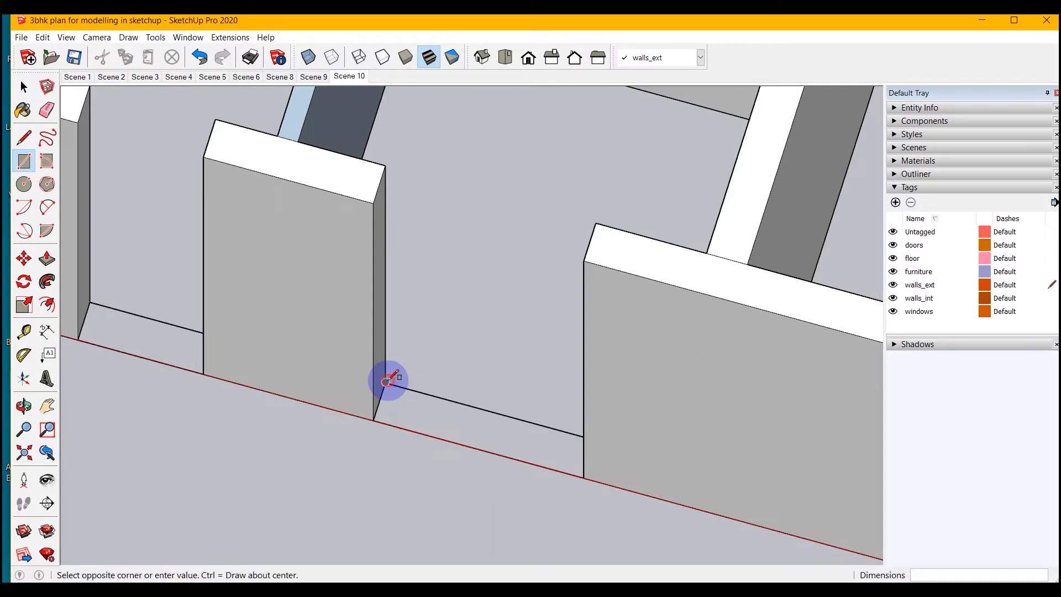
{"action": "left_click", "coordinate": [584, 477]}
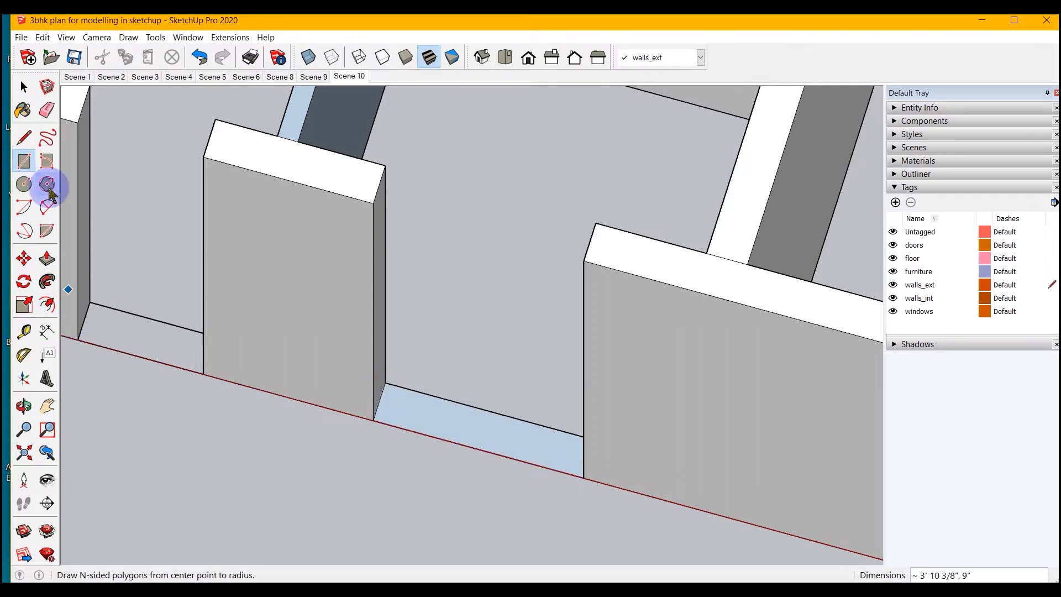
- Push/Pull the rectangle in the exterior window gap up 2' to form the sill wall
{"action": "left_click", "coordinate": [47, 259]}
{"action": "left_click_drag", "start_coordinate": [421, 428], "coordinate": [419, 392]}
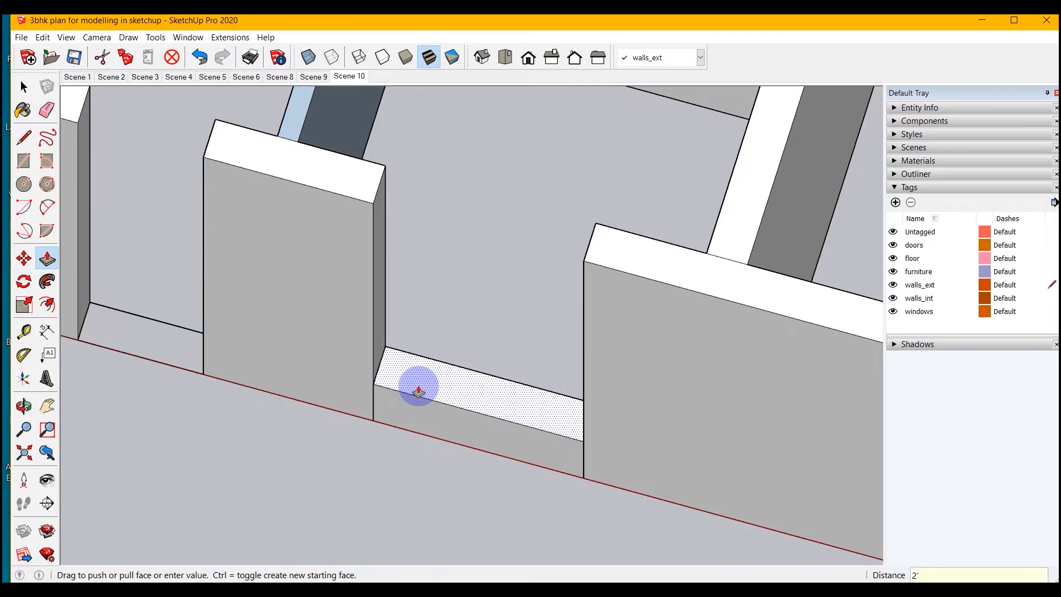
{"action": "key", "text": "Return"}
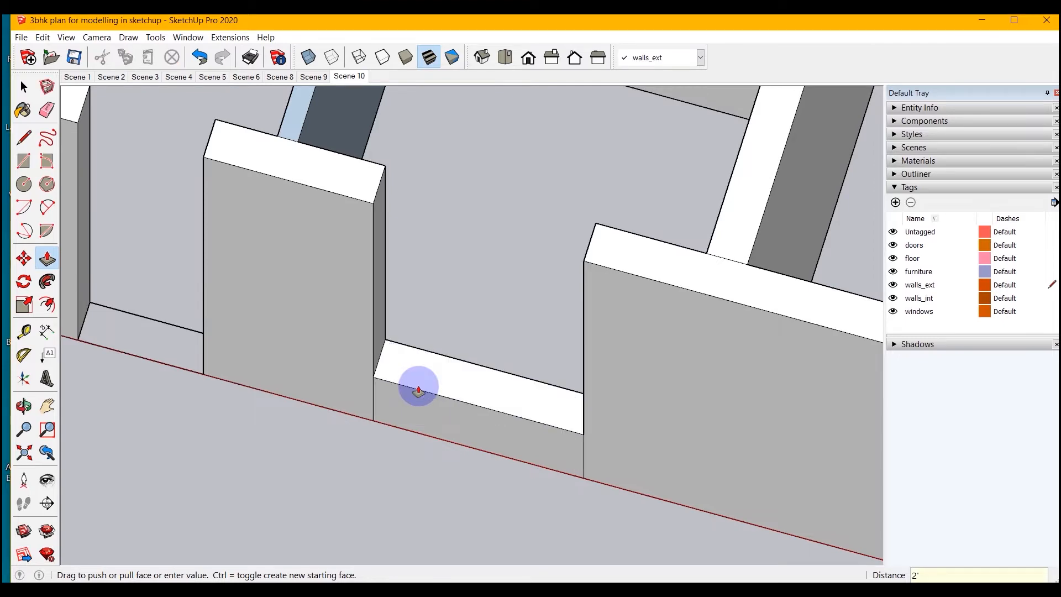
- Join the outer top corners of the walls across the window gap with a line and delete the unwanted face over the room
{"action": "middle_click_drag", "start_coordinate": [493, 421], "coordinate": [502, 453]}
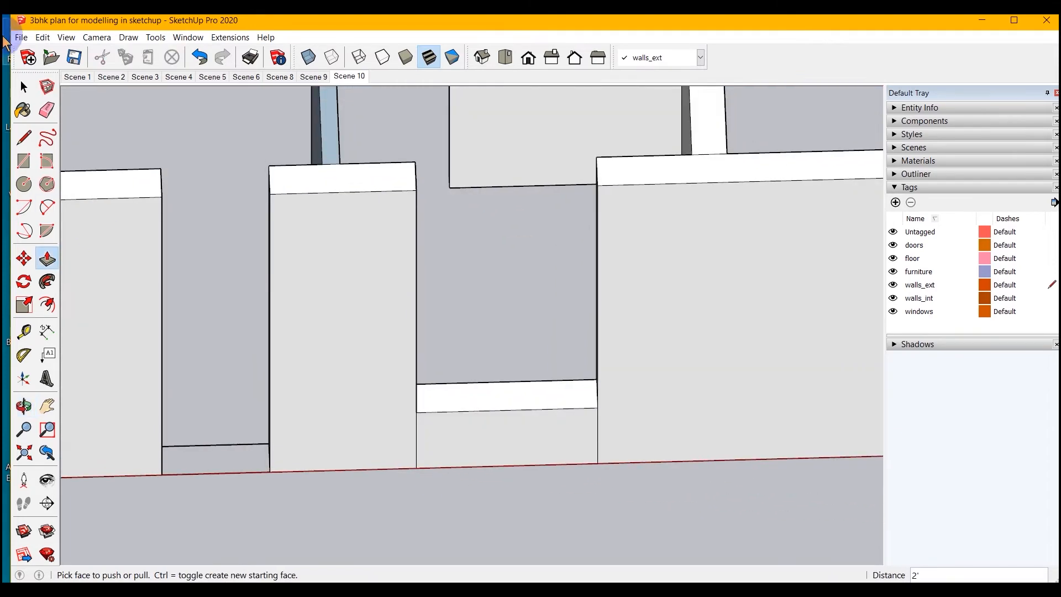
{"action": "left_click", "coordinate": [24, 137]}
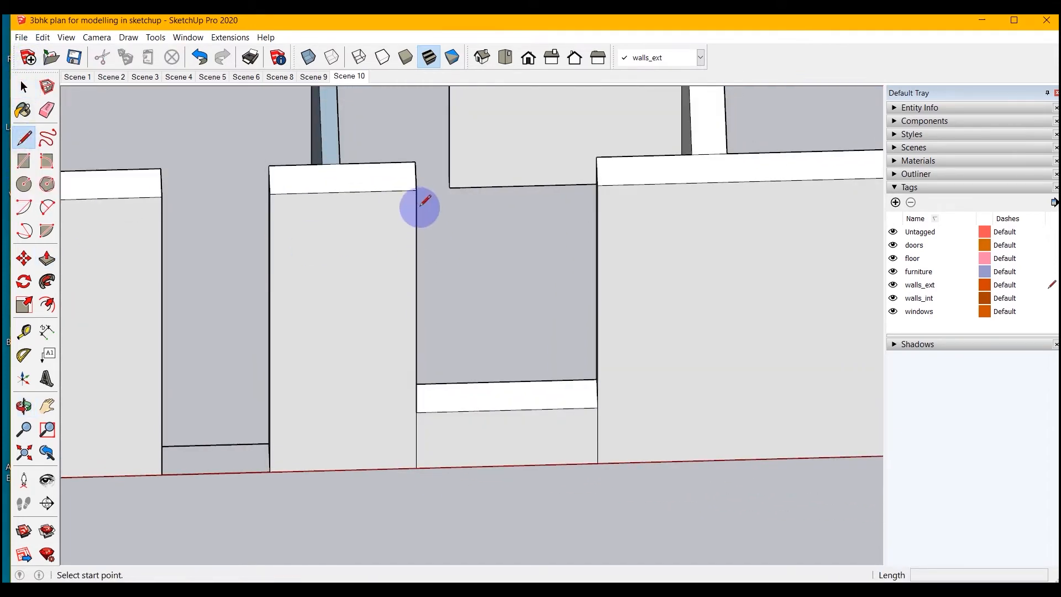
{"action": "left_click", "coordinate": [418, 190]}
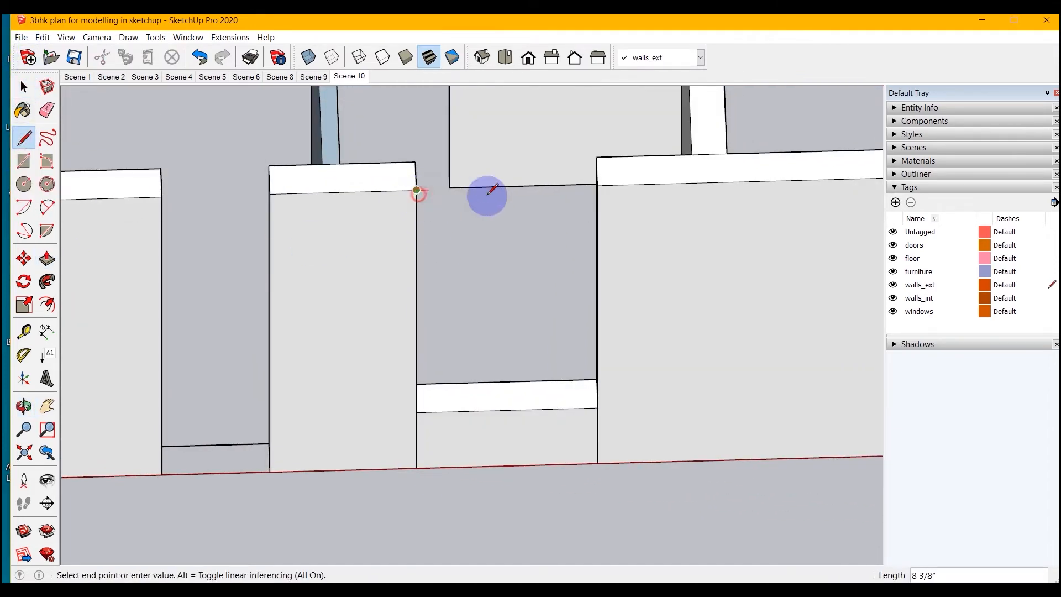
{"action": "left_click", "coordinate": [599, 185]}
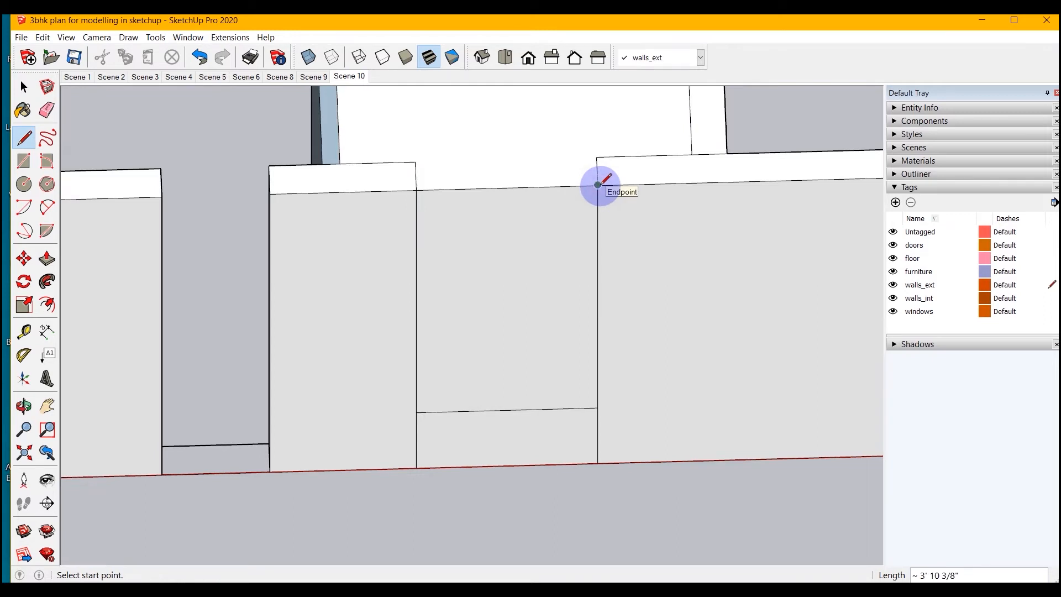
{"action": "key", "text": "space"}
{"action": "left_click", "coordinate": [522, 152]}
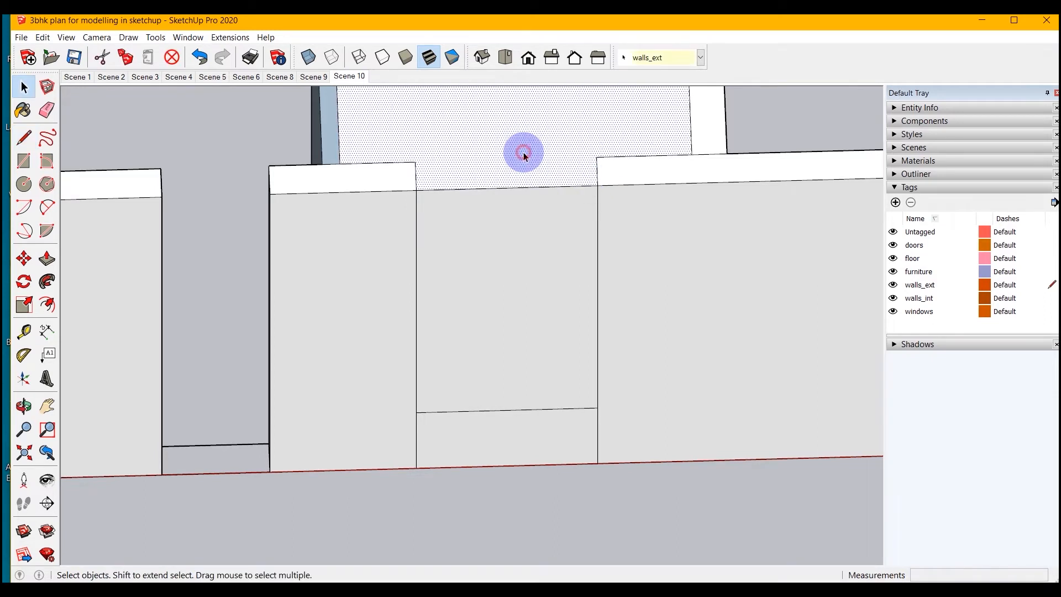
{"action": "key", "text": "Delete"}
- Draw a line joining the inner top corners of the walls across the window gap
{"action": "mouse_move", "coordinate": [517, 173]}
{"action": "middle_mouse_down"}
{"action": "mouse_move", "coordinate": [561, 350]}
{"action": "mouse_move", "coordinate": [475, 419]}
{"action": "middle_mouse_up"}
{"action": "scroll", "coordinate": [470, 316], "scroll_direction": "up", "scroll_amount": 4}
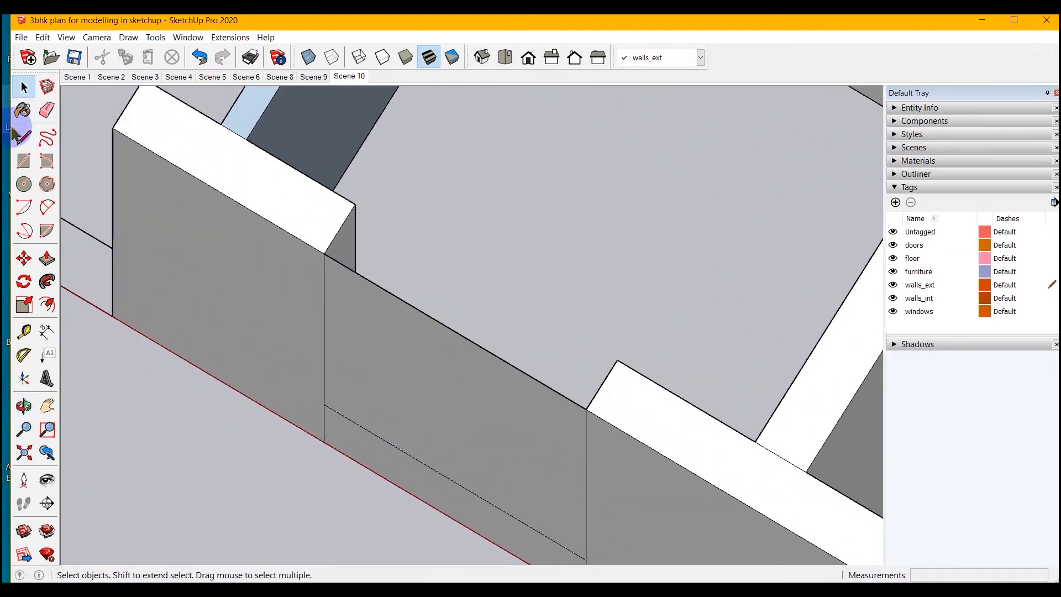
{"action": "left_click", "coordinate": [21, 141]}
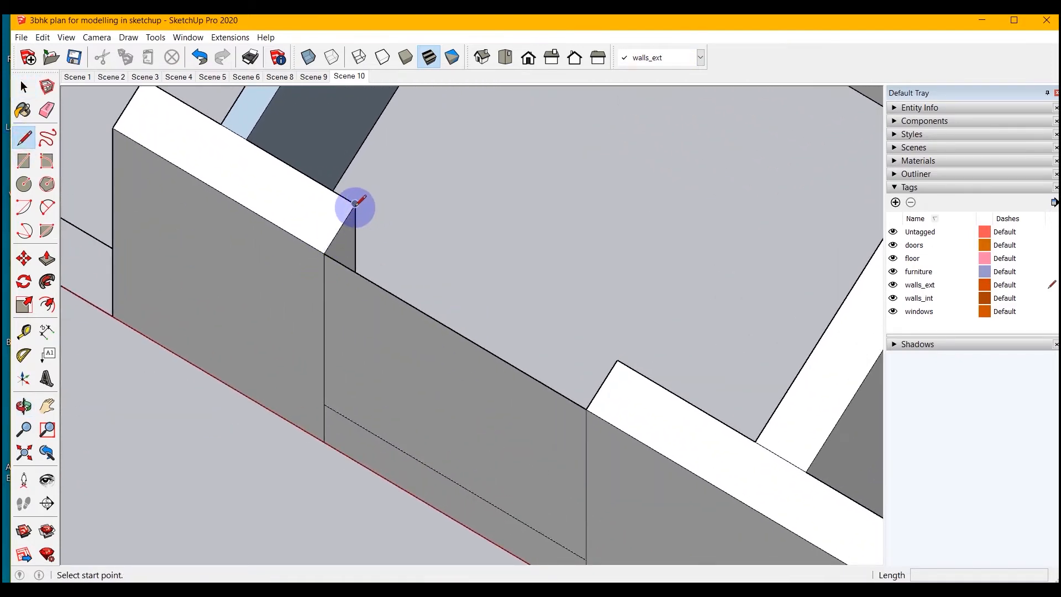
{"action": "left_click", "coordinate": [355, 204]}
{"action": "left_click", "coordinate": [617, 360]}
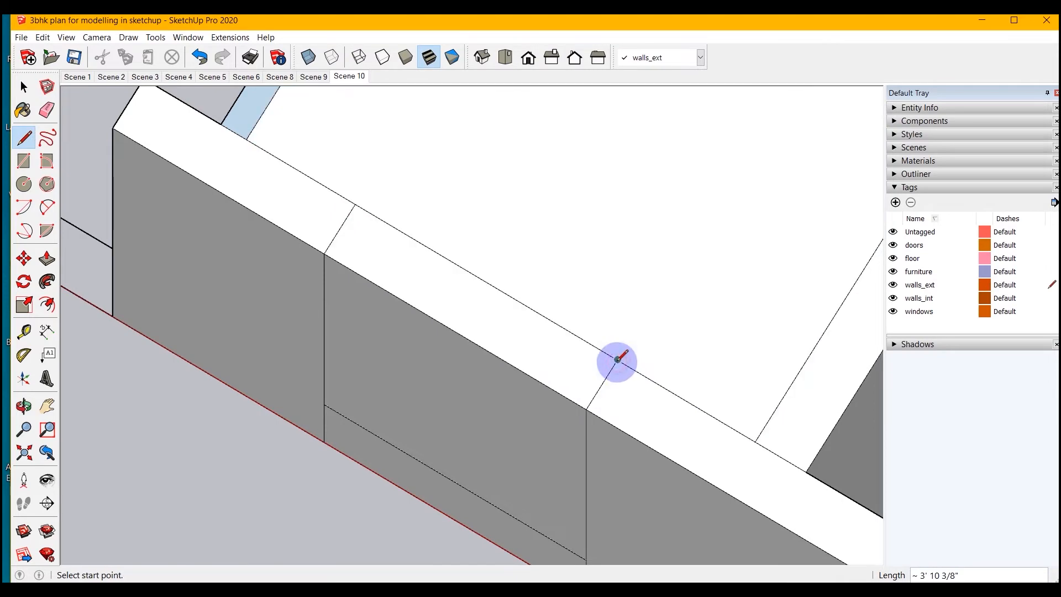
{"action": "key", "text": "space"}
- Delete the unwanted faces covering the room and filling the inner and outer sides of the window opening
{"action": "left_click", "coordinate": [606, 248]}
{"action": "middle_click_drag", "start_coordinate": [605, 247], "coordinate": [164, 286]}
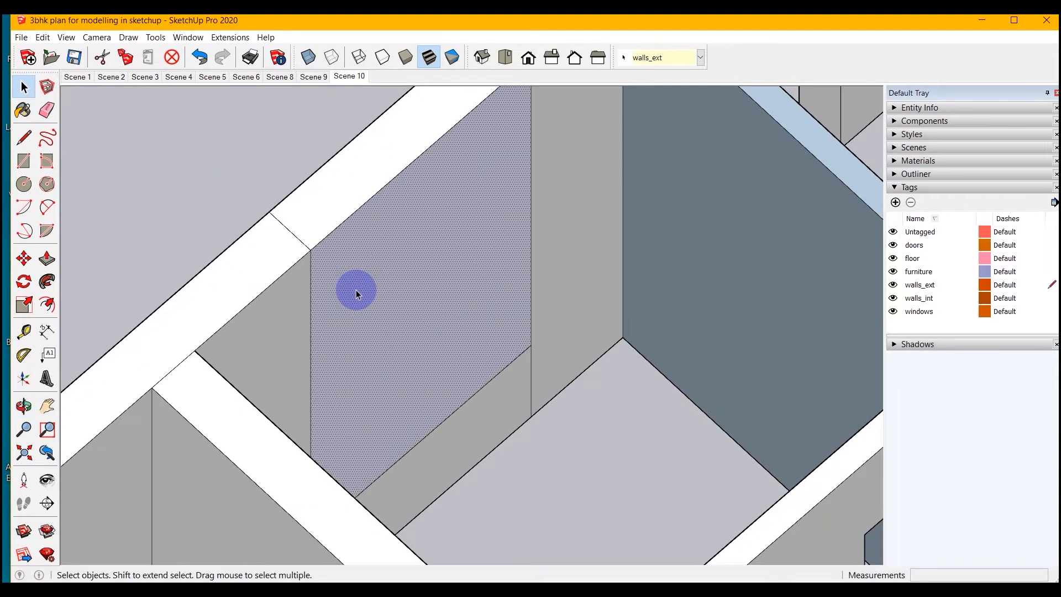
{"action": "key", "text": "Delete"}
{"action": "middle_click_drag", "start_coordinate": [333, 297], "coordinate": [765, 238]}
{"action": "left_click", "coordinate": [581, 264]}
{"action": "key", "text": "Delete"}
- Push/Pull the underside of the face above the window opening down 2' to form the window lintel
{"action": "middle_click_drag", "start_coordinate": [570, 297], "coordinate": [559, 140]}
{"action": "scroll", "coordinate": [545, 177], "scroll_direction": "up", "scroll_amount": 5}
{"action": "left_click", "coordinate": [47, 260]}
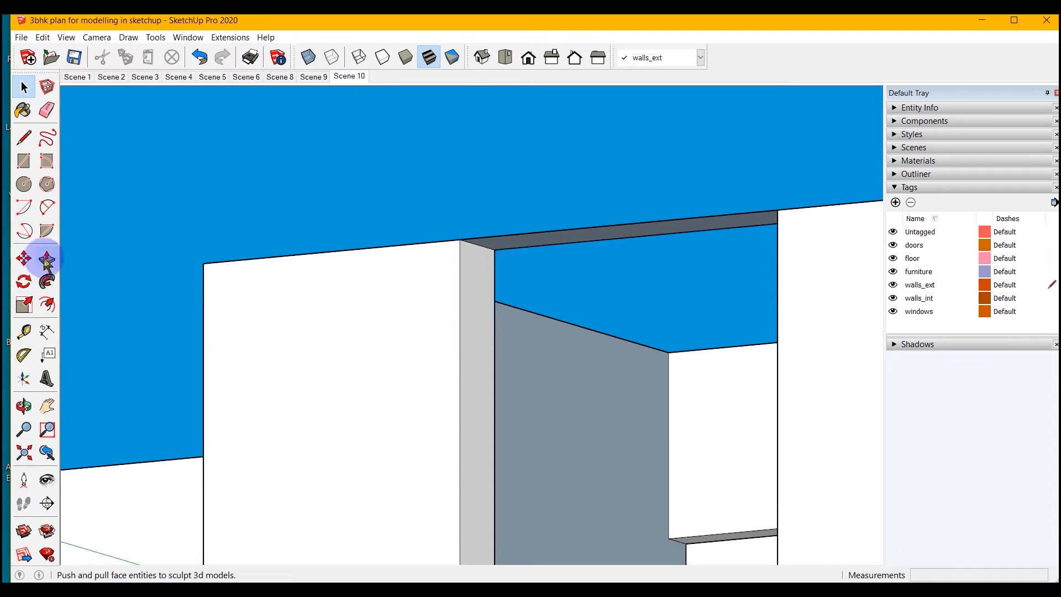
{"action": "left_click_drag", "start_coordinate": [582, 239], "coordinate": [610, 346]}
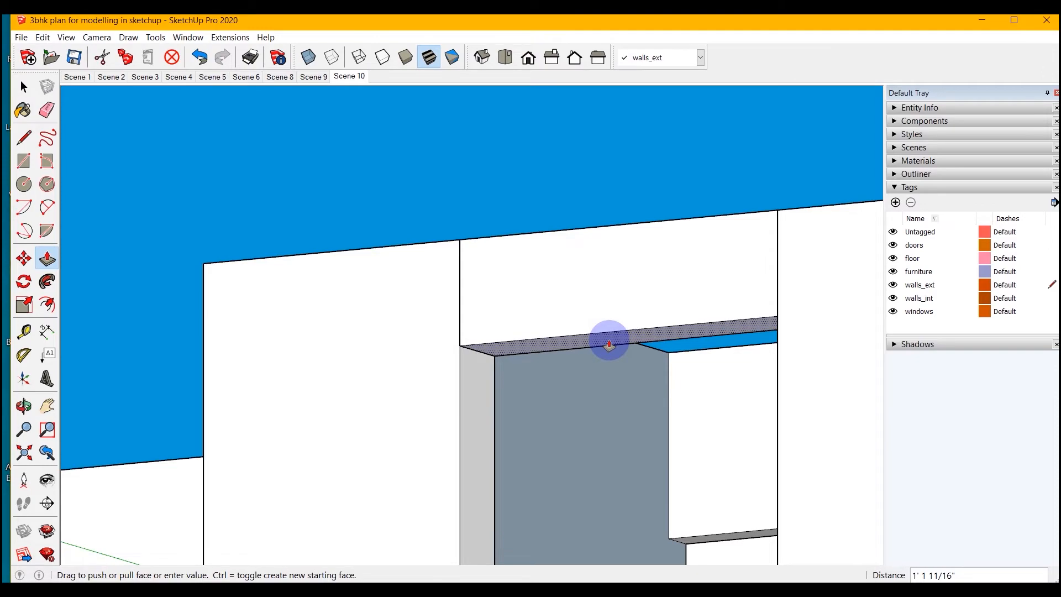
{"action": "type", "text": "2'"}
{"action": "key", "text": "Return"}
- Delete the leftover vertical seam edges above and below the window opening on the room side of the exterior wall
{"action": "scroll", "coordinate": [579, 291], "scroll_direction": "down", "scroll_amount": 3}
{"action": "scroll", "coordinate": [615, 364], "scroll_direction": "down", "scroll_amount": 5}
{"action": "middle_click_drag", "start_coordinate": [575, 291], "coordinate": [276, 359]}
{"action": "scroll", "coordinate": [612, 359], "scroll_direction": "up", "scroll_amount": 6}
{"action": "key", "text": "space"}
{"action": "key", "text": "Delete"}
{"action": "scroll", "coordinate": [655, 312], "scroll_direction": "down", "scroll_amount": 5}
{"action": "scroll", "coordinate": [272, 351], "scroll_direction": "up", "scroll_amount": 4}
{"action": "left_click", "coordinate": [176, 265]}
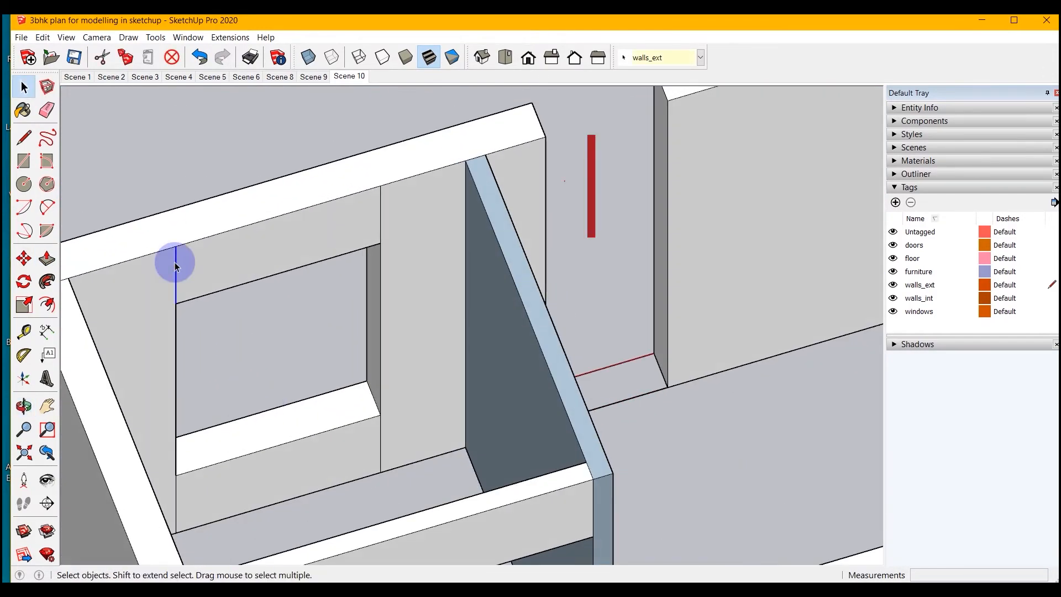
{"action": "key", "text": "Delete"}
{"action": "left_click", "coordinate": [381, 221]}
{"action": "left_click", "coordinate": [381, 456]}
{"action": "key", "text": "Delete"}
{"action": "left_click", "coordinate": [176, 496]}
{"action": "key", "text": "Delete"}
- Delete the leftover vertical seam edges below the window opening on the outer side of the exterior wall
{"action": "scroll", "coordinate": [182, 489], "scroll_direction": "down", "scroll_amount": 5}
{"action": "middle_click_drag", "start_coordinate": [205, 476], "coordinate": [545, 372]}
{"action": "scroll", "coordinate": [575, 379], "scroll_direction": "up", "scroll_amount": 5}
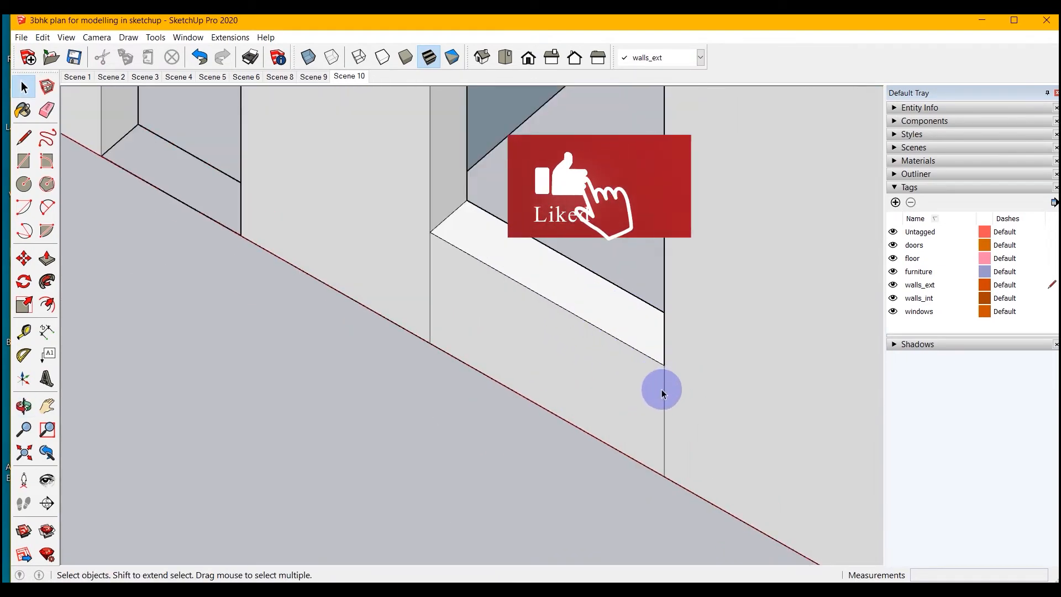
{"action": "left_click", "coordinate": [664, 390]}
{"action": "key", "text": "Delete"}
{"action": "left_click", "coordinate": [430, 310]}
{"action": "key", "text": "Delete"}
- Try to close the outer top edge of the neighbouring narrow window gap with a line and remove the face filling it
{"action": "scroll", "coordinate": [428, 443], "scroll_direction": "down", "scroll_amount": 5}
{"action": "middle_click_drag", "start_coordinate": [428, 443], "coordinate": [18, 414]}
{"action": "middle_click_drag", "start_coordinate": [232, 437], "coordinate": [409, 414]}
{"action": "scroll", "coordinate": [640, 244], "scroll_direction": "up", "scroll_amount": 5}
{"action": "key", "text": "l"}
{"action": "scroll", "coordinate": [640, 244], "scroll_direction": "up", "scroll_amount": 2}
{"action": "left_click", "coordinate": [590, 332]}
{"action": "left_click", "coordinate": [762, 280]}
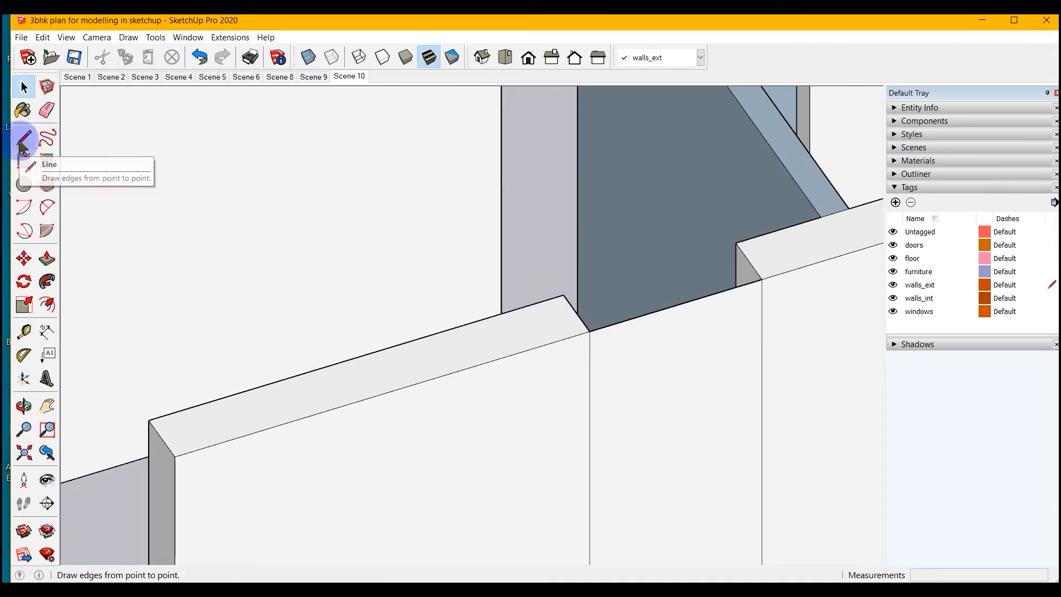
{"action": "left_click", "coordinate": [653, 409]}
{"action": "key", "text": "Delete"}
- Draw a line along the outer base edge of the narrow window gap to close its floor-level face
{"action": "scroll", "coordinate": [608, 398], "scroll_direction": "down", "scroll_amount": 5}
{"action": "scroll", "coordinate": [578, 516], "scroll_direction": "up", "scroll_amount": 3}
{"action": "left_click", "coordinate": [24, 138]}
{"action": "left_click", "coordinate": [474, 535]}
{"action": "left_click", "coordinate": [622, 510]}
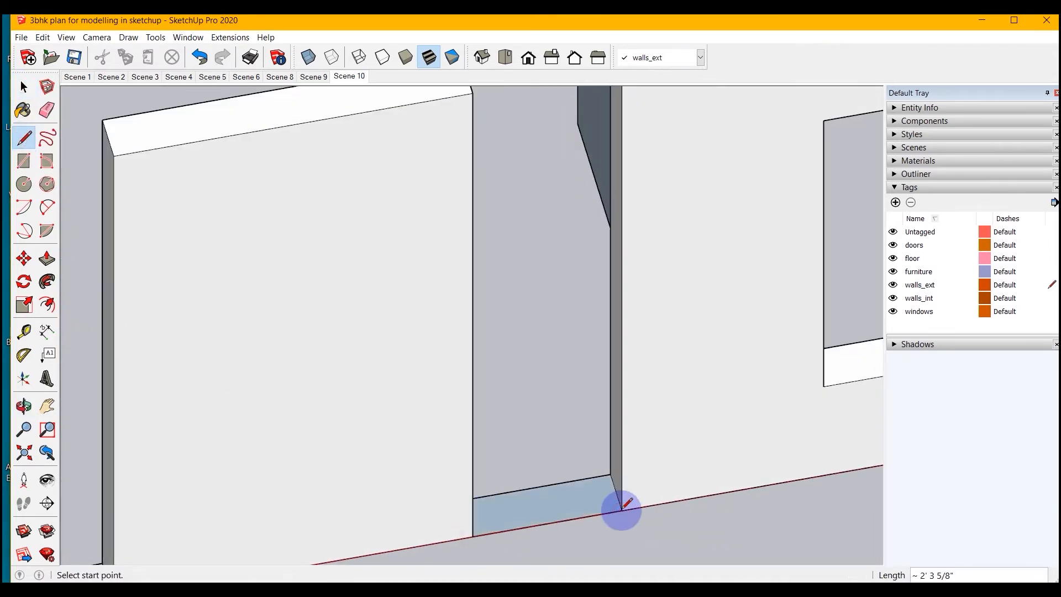
- Push/Pull the floor-level face in the narrow window gap up 2' to form its sill wall
{"action": "left_click", "coordinate": [47, 258]}
{"action": "left_click", "coordinate": [567, 504]}
{"action": "type", "text": "2'"}
{"action": "key", "text": "Return"}
{"action": "left_click", "coordinate": [24, 87]}
{"action": "scroll", "coordinate": [564, 481], "scroll_direction": "down", "scroll_amount": 3}
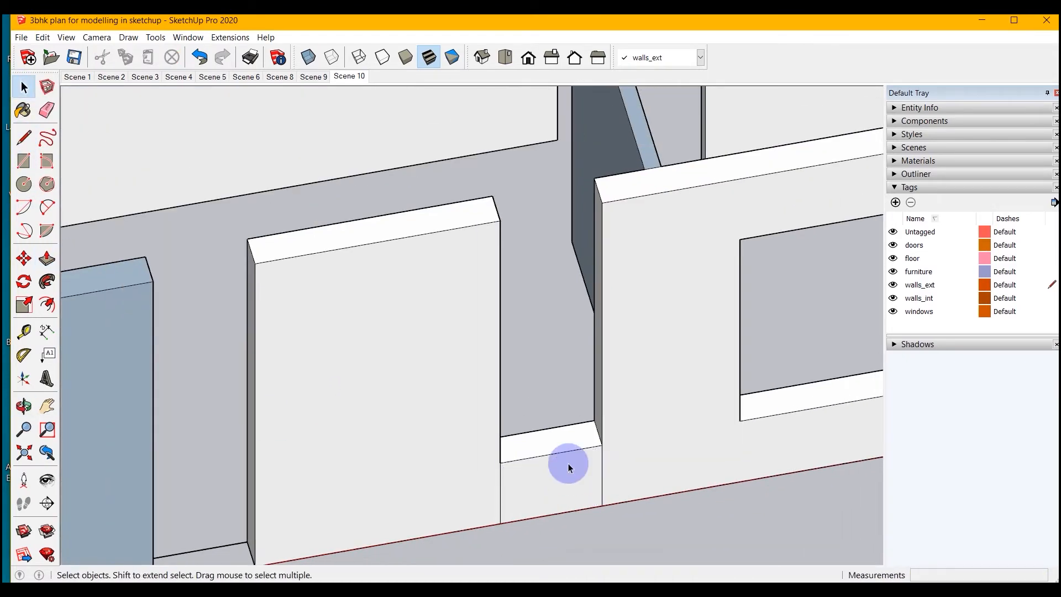
- Draw lines along the outer and inner top edges of the narrow window gap to close its top face
{"action": "middle_click_drag", "start_coordinate": [568, 467], "coordinate": [421, 492]}
{"action": "left_click", "coordinate": [24, 138]}
{"action": "left_click", "coordinate": [453, 269]}
{"action": "left_click", "coordinate": [558, 280]}
{"action": "middle_click_drag", "start_coordinate": [480, 249], "coordinate": [502, 398]}
{"action": "scroll", "coordinate": [508, 369], "scroll_direction": "up", "scroll_amount": 3}
{"action": "left_click", "coordinate": [401, 315]}
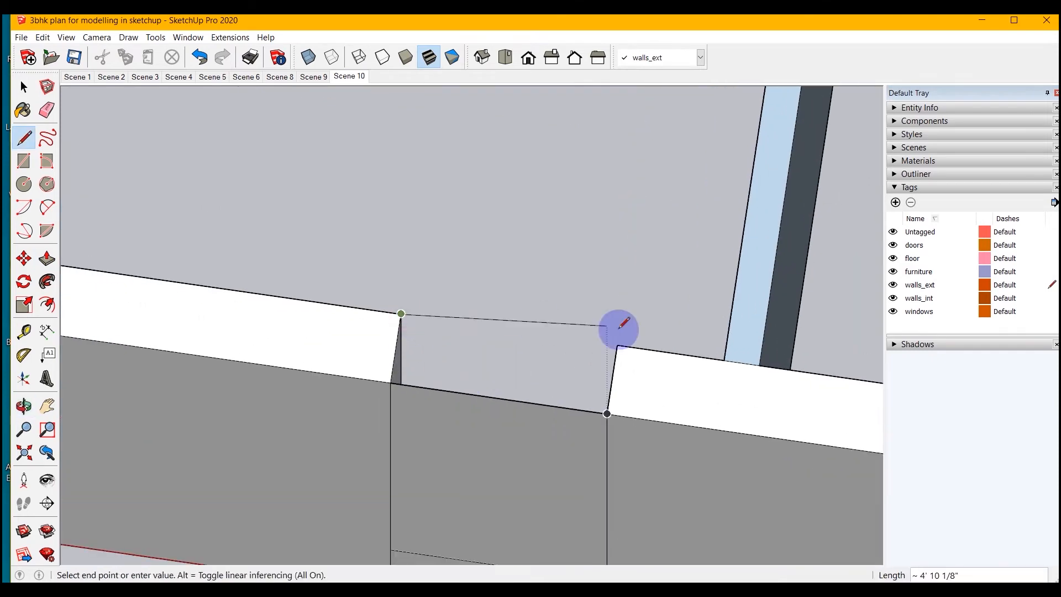
{"action": "left_click", "coordinate": [618, 347]}
- Delete the vertical faces filling the narrow window gap below its new top face
{"action": "key", "text": "space"}
{"action": "left_click", "coordinate": [544, 426]}
{"action": "key", "text": "Delete"}
{"action": "scroll", "coordinate": [544, 426], "scroll_direction": "down", "scroll_amount": 2}
{"action": "left_click", "coordinate": [572, 439]}
{"action": "key", "text": "Delete"}
- Push/Pull the top face over the narrow window gap down 2' to form its lintel
{"action": "middle_click_drag", "start_coordinate": [570, 437], "coordinate": [500, 149]}
{"action": "scroll", "coordinate": [457, 152], "scroll_direction": "up", "scroll_amount": 5}
{"action": "left_click", "coordinate": [42, 267]}
{"action": "left_click", "coordinate": [440, 246]}
{"action": "type", "text": "2'"}
{"action": "key", "text": "Return"}
- Delete the leftover seam edges around the new lintel and sill on the outer side of the narrow window
{"action": "key", "text": "space"}
{"action": "left_click", "coordinate": [351, 372]}
{"action": "key", "text": "Delete"}
{"action": "scroll", "coordinate": [743, 386], "scroll_direction": "down", "scroll_amount": 5}
{"action": "scroll", "coordinate": [540, 331], "scroll_direction": "up", "scroll_amount": 4}
{"action": "left_click", "coordinate": [454, 508]}
{"action": "key", "text": "Delete"}
{"action": "scroll", "coordinate": [454, 508], "scroll_direction": "down", "scroll_amount": 5}
- Delete the leftover vertical seam edge below the narrow window opening on the room side of the wall
{"action": "middle_click_drag", "start_coordinate": [525, 166], "coordinate": [306, 375]}
{"action": "middle_click_drag", "start_coordinate": [375, 422], "coordinate": [12, 385]}
{"action": "middle_click_drag", "start_coordinate": [691, 248], "coordinate": [449, 107]}
{"action": "scroll", "coordinate": [449, 107], "scroll_direction": "up", "scroll_amount": 4}
{"action": "middle_click_drag", "start_coordinate": [602, 240], "coordinate": [482, 500]}
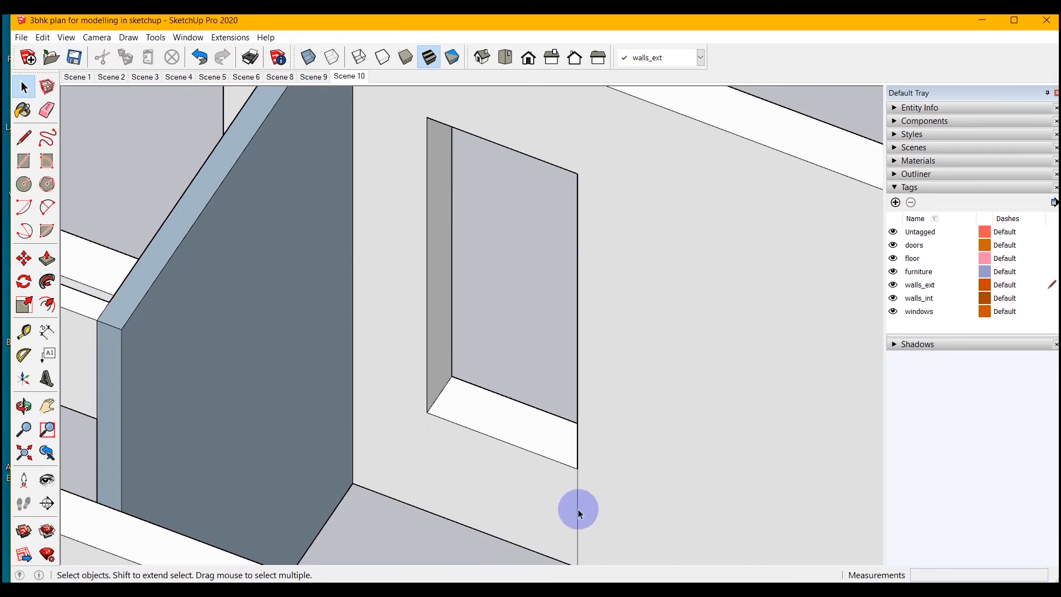
{"action": "left_click", "coordinate": [579, 510]}
{"action": "key", "text": "Delete"}
- Close the base of the next window gap with a line and Push/Pull its floor-level face up 2' as a sill
{"action": "scroll", "coordinate": [352, 303], "scroll_direction": "down", "scroll_amount": 5}
{"action": "scroll", "coordinate": [525, 415], "scroll_direction": "up", "scroll_amount": 7}
{"action": "left_click", "coordinate": [24, 138]}
{"action": "left_click", "coordinate": [491, 421]}
{"action": "left_click", "coordinate": [708, 484]}
{"action": "left_click", "coordinate": [47, 259]}
{"action": "left_click", "coordinate": [559, 414]}
{"action": "type", "text": "2'"}
{"action": "key", "text": "Return"}
- Draw lines along both top edges of this window gap near the wall corner to close its top face
{"action": "scroll", "coordinate": [564, 292], "scroll_direction": "down", "scroll_amount": 4}
{"action": "middle_click_drag", "start_coordinate": [545, 276], "coordinate": [442, 309]}
{"action": "left_click", "coordinate": [24, 138]}
{"action": "left_click", "coordinate": [447, 265]}
{"action": "left_click", "coordinate": [607, 318]}
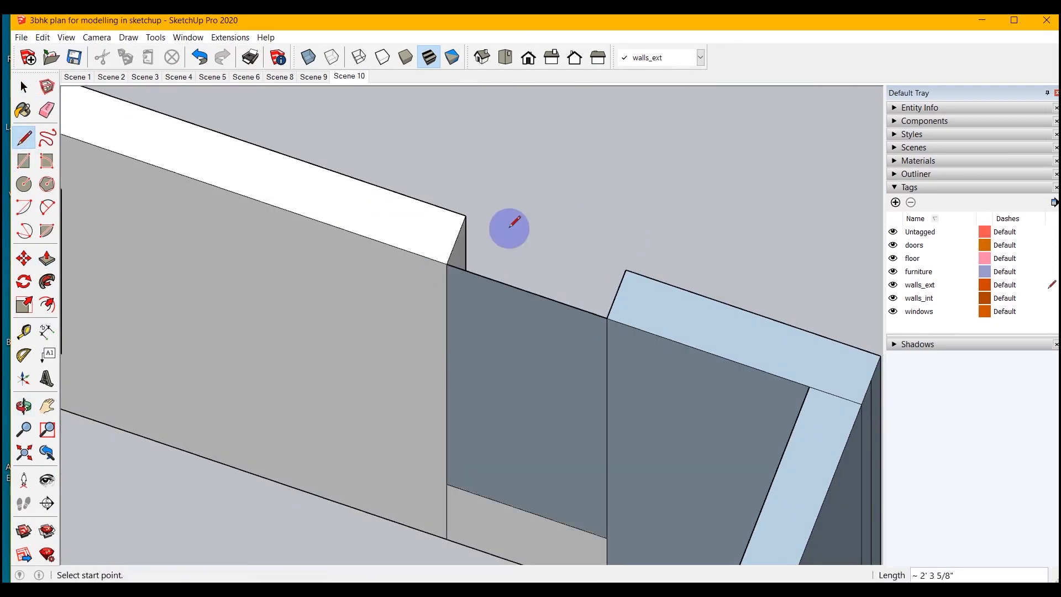
{"action": "left_click", "coordinate": [466, 215]}
{"action": "left_click", "coordinate": [626, 270]}
- Delete the vertical face filling the window gap near the wall corner
{"action": "key", "text": "space"}
{"action": "left_click", "coordinate": [531, 354]}
{"action": "key", "text": "Delete"}
{"action": "left_click", "coordinate": [517, 372]}
- Push/Pull the underside of the top face over the corner window gap down 2' to form its lintel
{"action": "middle_click_drag", "start_coordinate": [517, 372], "coordinate": [6, 303]}
{"action": "left_click", "coordinate": [47, 259]}
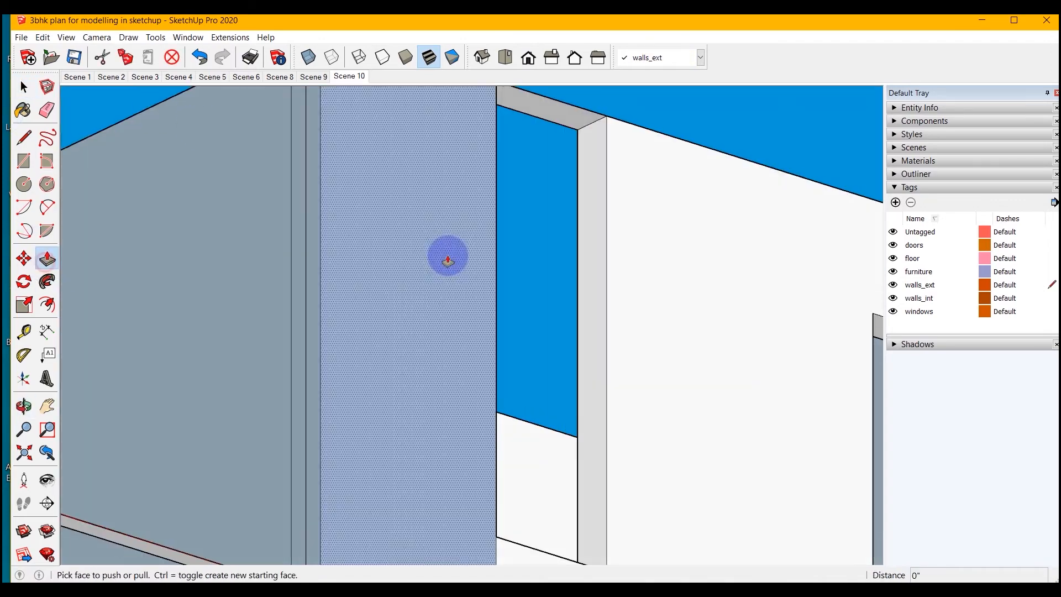
{"action": "left_click", "coordinate": [561, 119]}
{"action": "type", "text": "2'"}
{"action": "key", "text": "Return"}
- Delete the leftover seam edges where the new window lintel and sill meet the exterior wall
{"action": "middle_click_drag", "start_coordinate": [575, 199], "coordinate": [243, 310]}
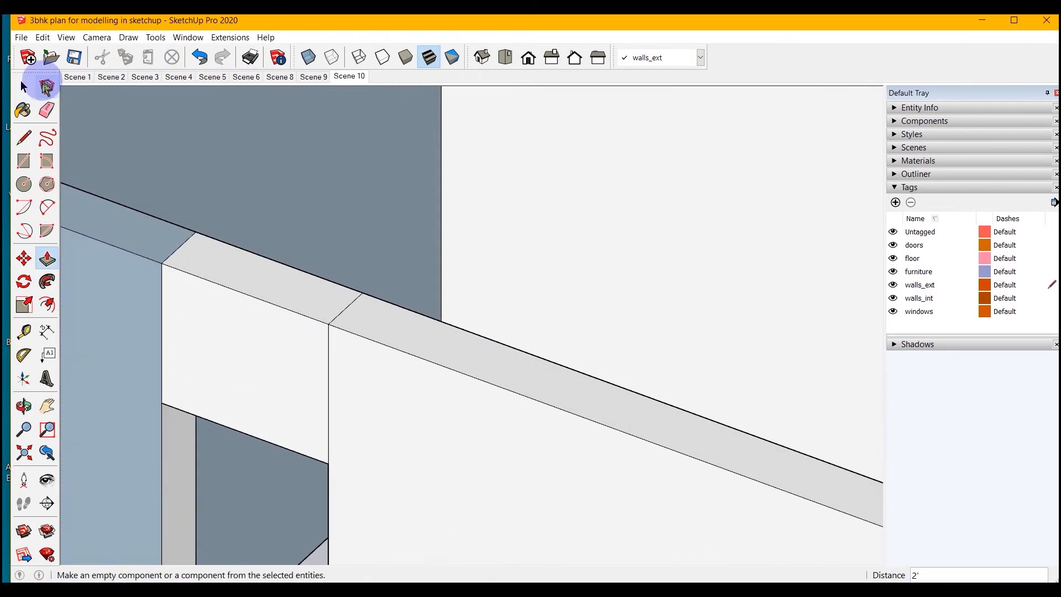
{"action": "key", "text": "space"}
{"action": "middle_click_drag", "start_coordinate": [320, 373], "coordinate": [302, 293]}
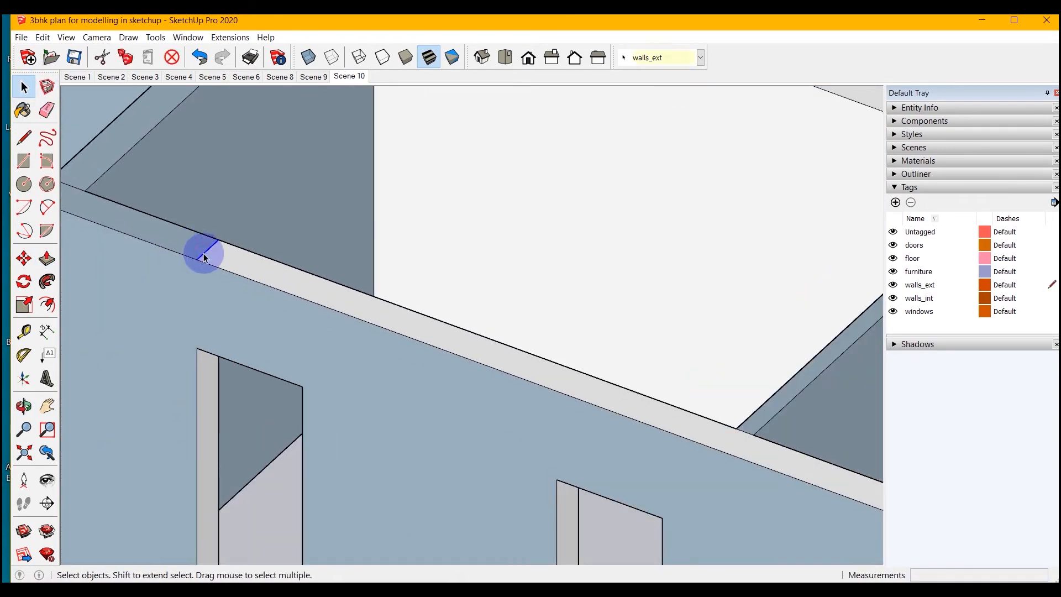
{"action": "key", "text": "Delete"}
{"action": "scroll", "coordinate": [203, 254], "scroll_direction": "down", "scroll_amount": 6}
{"action": "scroll", "coordinate": [231, 327], "scroll_direction": "up", "scroll_amount": 7}
{"action": "left_click", "coordinate": [219, 357]}
{"action": "key", "text": "Delete"}
{"action": "left_click", "coordinate": [383, 429]}
{"action": "key", "text": "Delete"}
- Draw lines along both top edges of the open interior door gap between the wall end and the adjacent wall
{"action": "scroll", "coordinate": [331, 405], "scroll_direction": "down", "scroll_amount": 8}
{"action": "middle_click_drag", "start_coordinate": [330, 408], "coordinate": [310, 348]}
{"action": "scroll", "coordinate": [592, 367], "scroll_direction": "up", "scroll_amount": 5}
{"action": "middle_click_drag", "start_coordinate": [592, 368], "coordinate": [802, 436]}
{"action": "scroll", "coordinate": [306, 365], "scroll_direction": "down", "scroll_amount": 8}
{"action": "middle_click_drag", "start_coordinate": [306, 365], "coordinate": [435, 463]}
{"action": "scroll", "coordinate": [437, 465], "scroll_direction": "up", "scroll_amount": 9}
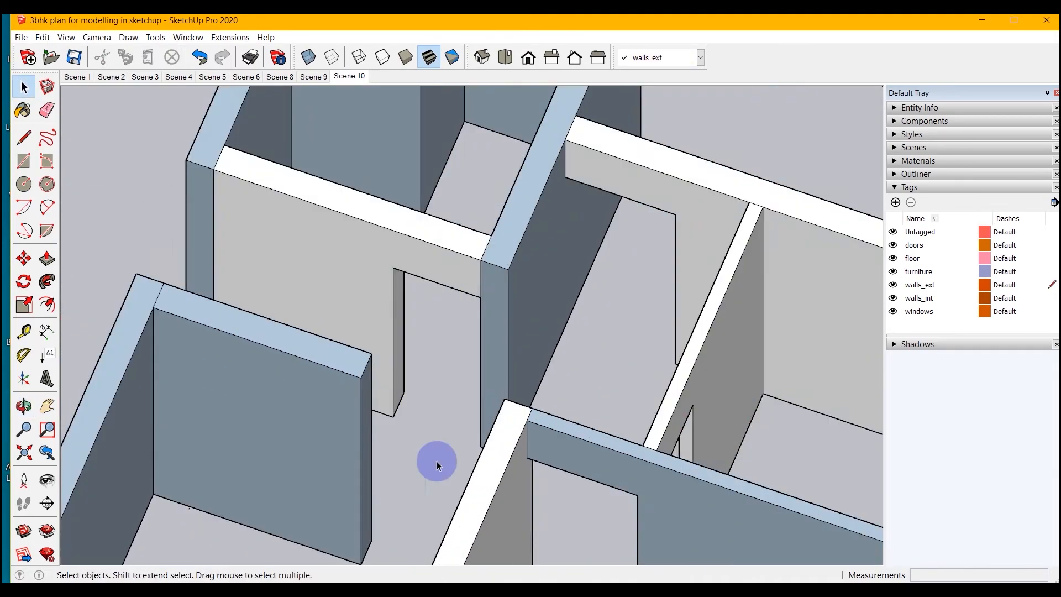
{"action": "scroll", "coordinate": [437, 462], "scroll_direction": "up", "scroll_amount": 5}
{"action": "key", "text": "l"}
{"action": "left_click", "coordinate": [289, 219]}
{"action": "left_click", "coordinate": [592, 322]}
{"action": "mouse_move", "coordinate": [602, 367]}
{"action": "middle_mouse_down"}
{"action": "mouse_move", "coordinate": [541, 391]}
{"action": "mouse_move", "coordinate": [622, 370]}
{"action": "middle_mouse_up"}
{"action": "left_click", "coordinate": [272, 253]}
{"action": "left_click", "coordinate": [591, 329]}
- Push/Pull the top face over this interior door gap down to form its lintel
{"action": "mouse_move", "coordinate": [447, 287]}
{"action": "middle_mouse_down"}
{"action": "mouse_move", "coordinate": [457, 132]}
{"action": "mouse_move", "coordinate": [462, 166]}
{"action": "middle_mouse_up"}
{"action": "key", "text": "space"}
{"action": "scroll", "coordinate": [464, 172], "scroll_direction": "up", "scroll_amount": 3}
{"action": "left_click", "coordinate": [47, 258]}
{"action": "mouse_move", "coordinate": [478, 144]}
{"action": "left_mouse_down"}
{"action": "mouse_move", "coordinate": [481, 266]}
{"action": "mouse_move", "coordinate": [661, 252]}
{"action": "left_mouse_up"}
- Delete the leftover seam edge beside the new interior door lintel and pick the remaining seam on the wall
{"action": "middle_click_drag", "start_coordinate": [459, 183], "coordinate": [456, 157]}
{"action": "key", "text": "space"}
{"action": "left_click", "coordinate": [373, 181]}
{"action": "key", "text": "Delete"}
{"action": "scroll", "coordinate": [398, 186], "scroll_direction": "down", "scroll_amount": 3}
{"action": "middle_click_drag", "start_coordinate": [395, 172], "coordinate": [387, 248]}
{"action": "scroll", "coordinate": [379, 199], "scroll_direction": "up", "scroll_amount": 4}
{"action": "left_click", "coordinate": [378, 200]}
{"action": "left_click", "coordinate": [372, 203]}
{"action": "scroll", "coordinate": [372, 203], "scroll_direction": "down", "scroll_amount": 3}
{"action": "middle_click_drag", "start_coordinate": [372, 203], "coordinate": [412, 333]}
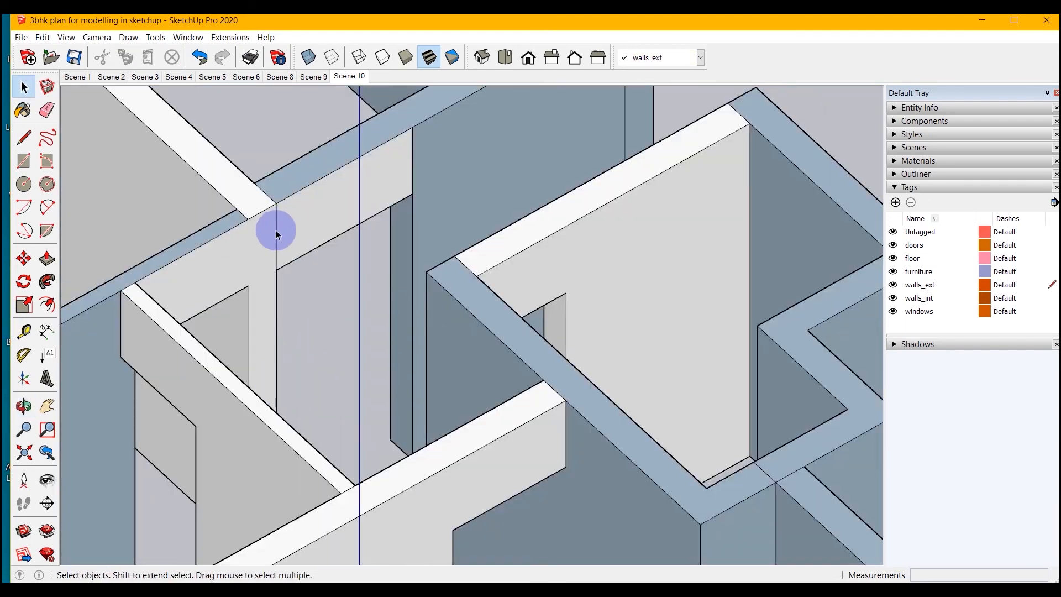
- Draw lines along both top edges of the next door gap beside the wall junction to close its top face
{"action": "scroll", "coordinate": [383, 260], "scroll_direction": "down", "scroll_amount": 5}
{"action": "scroll", "coordinate": [384, 237], "scroll_direction": "up", "scroll_amount": 5}
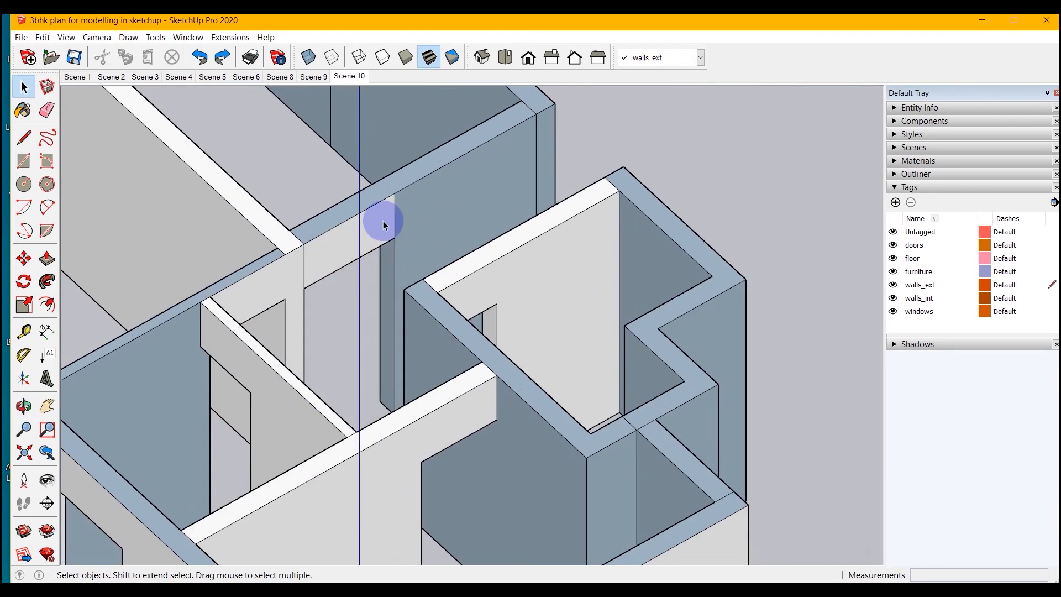
{"action": "scroll", "coordinate": [396, 219], "scroll_direction": "down", "scroll_amount": 8}
{"action": "mouse_move", "coordinate": [309, 227]}
{"action": "middle_mouse_down"}
{"action": "mouse_move", "coordinate": [298, 239]}
{"action": "mouse_move", "coordinate": [337, 288]}
{"action": "middle_mouse_up"}
{"action": "scroll", "coordinate": [220, 308], "scroll_direction": "up", "scroll_amount": 4}
{"action": "scroll", "coordinate": [287, 274], "scroll_direction": "up", "scroll_amount": 6}
{"action": "left_click", "coordinate": [24, 139]}
{"action": "left_click", "coordinate": [358, 270]}
{"action": "left_click", "coordinate": [524, 312]}
{"action": "key", "text": "space"}
{"action": "left_click", "coordinate": [346, 306]}
{"action": "left_click", "coordinate": [510, 347]}
{"action": "key", "text": "space"}
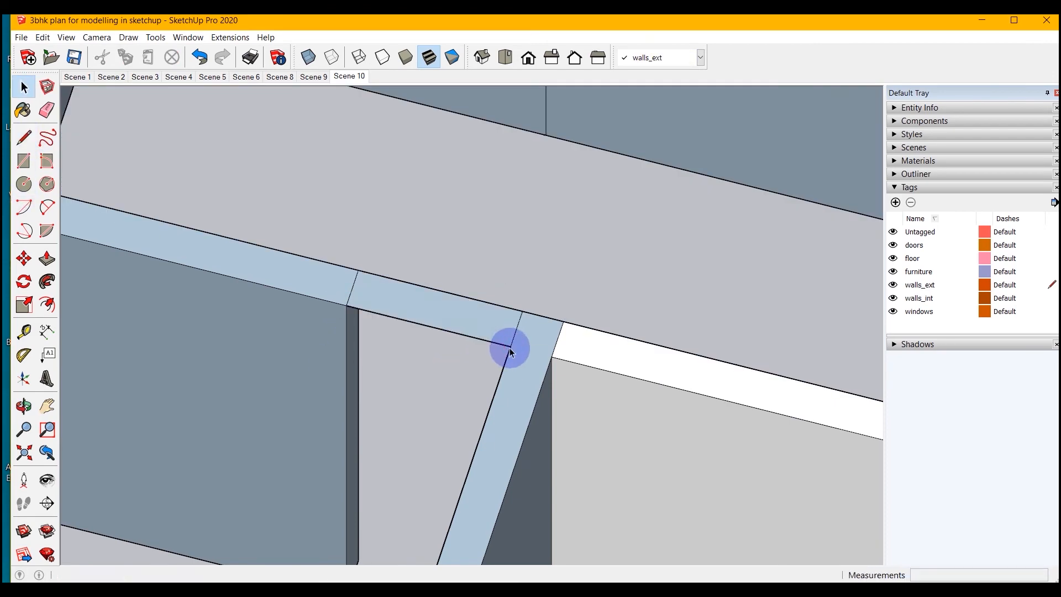
- Push/Pull the top face over the door gap beside the wall junction down 2' to form its lintel
{"action": "scroll", "coordinate": [509, 349], "scroll_direction": "down", "scroll_amount": 8}
{"action": "middle_click_drag", "start_coordinate": [509, 349], "coordinate": [467, 228]}
{"action": "scroll", "coordinate": [510, 229], "scroll_direction": "up", "scroll_amount": 5}
{"action": "left_click", "coordinate": [47, 258]}
{"action": "left_click", "coordinate": [509, 136]}
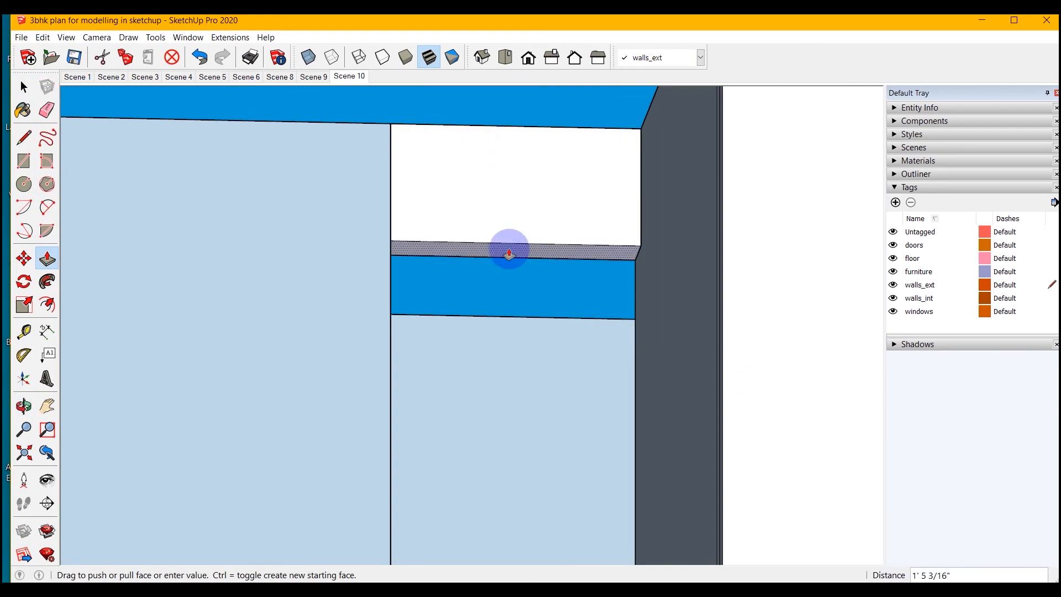
{"action": "type", "text": "2'"}
{"action": "key", "text": "Return"}
- Delete the leftover vertical seam edge beside the new door lintel and a seam on the wall top
{"action": "key", "text": "space"}
{"action": "left_click", "coordinate": [392, 237]}
{"action": "key", "text": "Delete"}
{"action": "scroll", "coordinate": [495, 336], "scroll_direction": "down", "scroll_amount": 8}
{"action": "middle_click_drag", "start_coordinate": [494, 335], "coordinate": [414, 457]}
{"action": "scroll", "coordinate": [479, 348], "scroll_direction": "up", "scroll_amount": 5}
{"action": "left_click", "coordinate": [479, 349]}
{"action": "key", "text": "Delete"}
- Delete the remaining seam edges on the walls around the door lintels
{"action": "middle_click_drag", "start_coordinate": [478, 349], "coordinate": [271, 288]}
{"action": "left_click", "coordinate": [263, 276]}
{"action": "key", "text": "Delete"}
{"action": "scroll", "coordinate": [422, 417], "scroll_direction": "down", "scroll_amount": 8}
{"action": "middle_click_drag", "start_coordinate": [431, 392], "coordinate": [222, 398]}
{"action": "scroll", "coordinate": [493, 277], "scroll_direction": "up", "scroll_amount": 8}
{"action": "left_click", "coordinate": [493, 277]}
{"action": "key", "text": "Delete"}
- Close the top of the last door gap with a line and Push/Pull its face down 2' as a lintel
{"action": "left_click", "coordinate": [24, 138]}
{"action": "left_click", "coordinate": [337, 350]}
{"action": "left_click", "coordinate": [563, 390]}
{"action": "scroll", "coordinate": [564, 388], "scroll_direction": "down", "scroll_amount": 8}
{"action": "middle_click_drag", "start_coordinate": [530, 486], "coordinate": [476, 359]}
{"action": "left_click", "coordinate": [47, 258]}
{"action": "left_click", "coordinate": [456, 126]}
{"action": "type", "text": "2'"}
{"action": "key", "text": "Return"}
- Delete the leftover seam edges at both ends of the last door lintel
{"action": "middle_click_drag", "start_coordinate": [450, 151], "coordinate": [475, 310]}
{"action": "key", "text": "space"}
{"action": "left_click", "coordinate": [571, 301]}
{"action": "key", "text": "Delete"}
{"action": "left_click", "coordinate": [374, 317]}
{"action": "key", "text": "Delete"}
- Examine the completed wall layout from all around and in the top view
{"action": "middle_click_drag", "start_coordinate": [382, 317], "coordinate": [460, 334]}
{"action": "scroll", "coordinate": [249, 487], "scroll_direction": "down", "scroll_amount": 4}
{"action": "scroll", "coordinate": [329, 412], "scroll_direction": "down", "scroll_amount": 4}
{"action": "scroll", "coordinate": [459, 334], "scroll_direction": "up", "scroll_amount": 5}
{"action": "scroll", "coordinate": [460, 334], "scroll_direction": "down", "scroll_amount": 5}
{"action": "scroll", "coordinate": [691, 500], "scroll_direction": "up", "scroll_amount": 4}
{"action": "left_click", "coordinate": [505, 57]}
{"action": "scroll", "coordinate": [531, 249], "scroll_direction": "up", "scroll_amount": 3}
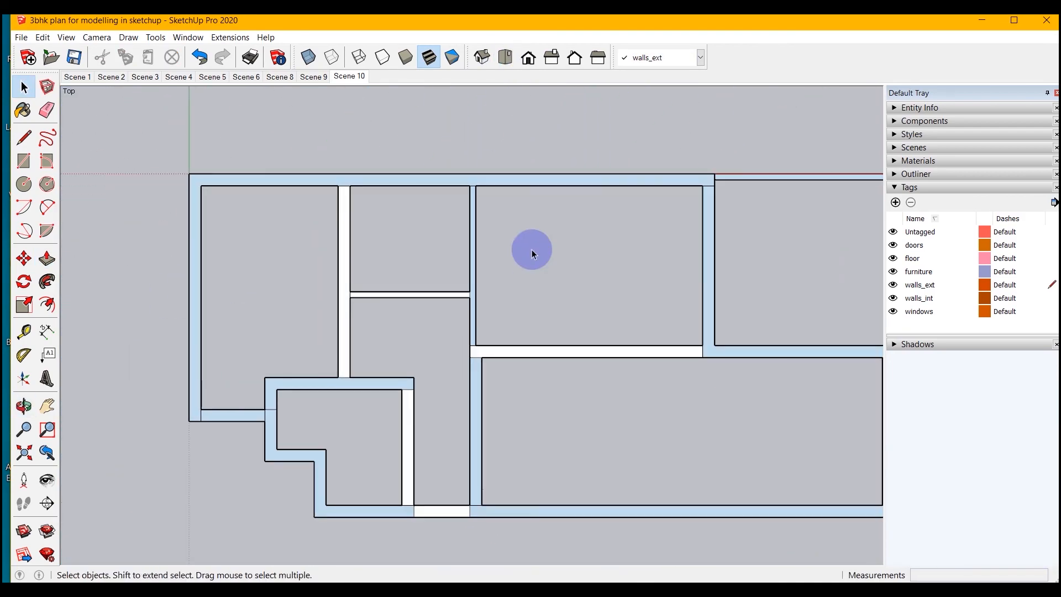
- Assign the interior walls dividing the upper-left rooms of the plan to the walls_int tag
{"action": "left_click_drag", "start_coordinate": [531, 249], "coordinate": [299, 331]}
{"action": "left_click", "coordinate": [683, 57]}
{"action": "left_click", "coordinate": [658, 141]}
{"action": "left_click", "coordinate": [623, 321]}
{"action": "scroll", "coordinate": [625, 341], "scroll_direction": "down", "scroll_amount": 2}
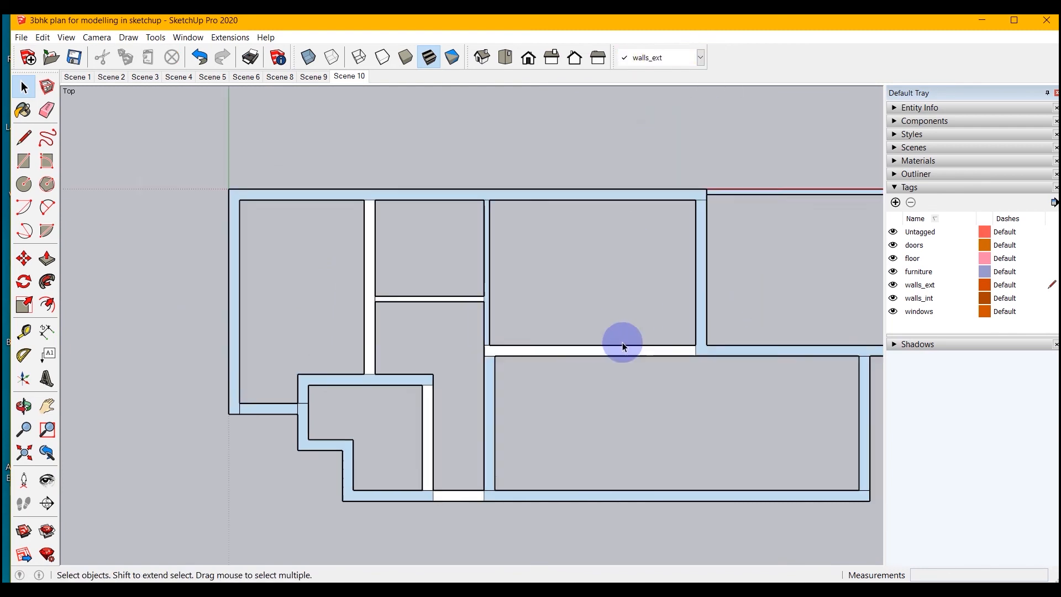
- Assign the interior walls around the middle upper room and beside the large lower room to the walls_int tag
{"action": "left_click_drag", "start_coordinate": [738, 309], "coordinate": [572, 388]}
{"action": "left_click", "coordinate": [701, 58]}
{"action": "left_click", "coordinate": [652, 119]}
{"action": "left_click_drag", "start_coordinate": [539, 441], "coordinate": [479, 459]}
{"action": "left_click", "coordinate": [700, 61]}
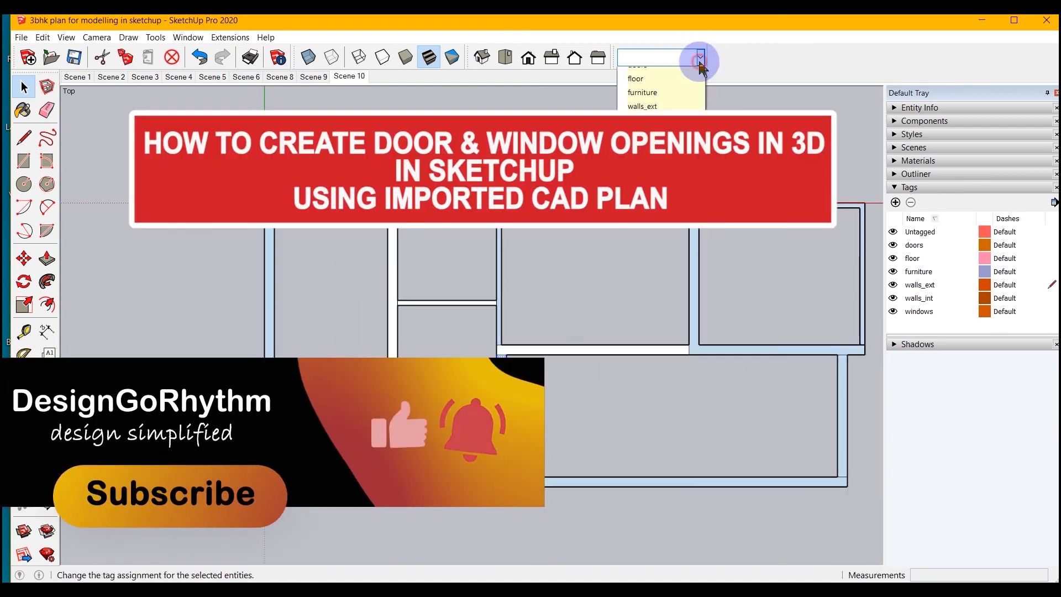
{"action": "left_click", "coordinate": [652, 119]}
- Assign the remaining interior wall near the lower-left room to the walls_int tag and toggle that tag's visibility
{"action": "left_click_drag", "start_coordinate": [464, 352], "coordinate": [394, 361]}
{"action": "left_click", "coordinate": [701, 58]}
{"action": "left_click", "coordinate": [659, 141]}
{"action": "left_click", "coordinate": [741, 171]}
{"action": "left_click", "coordinate": [893, 299]}
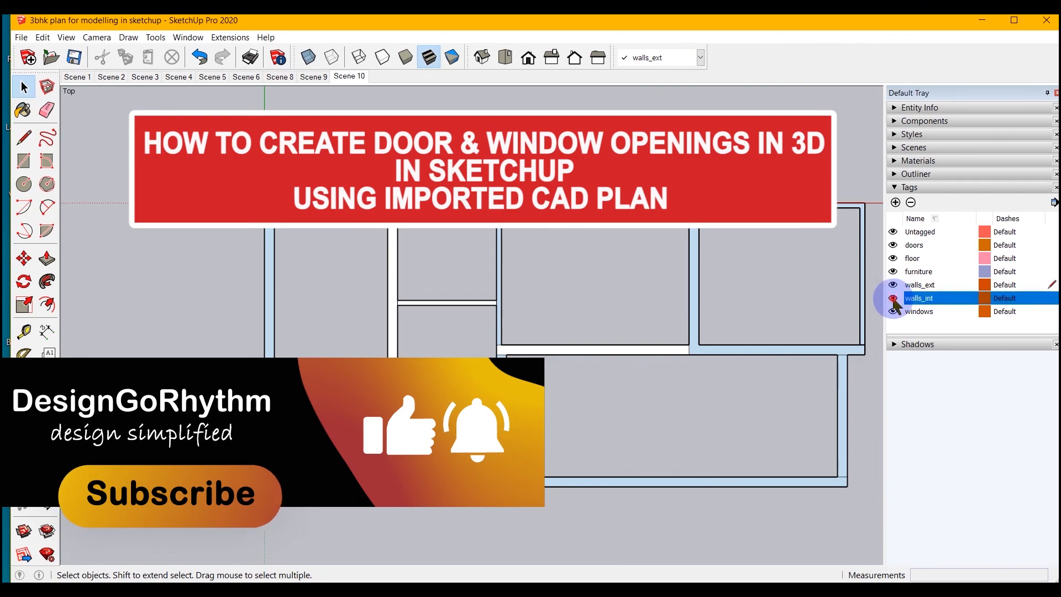